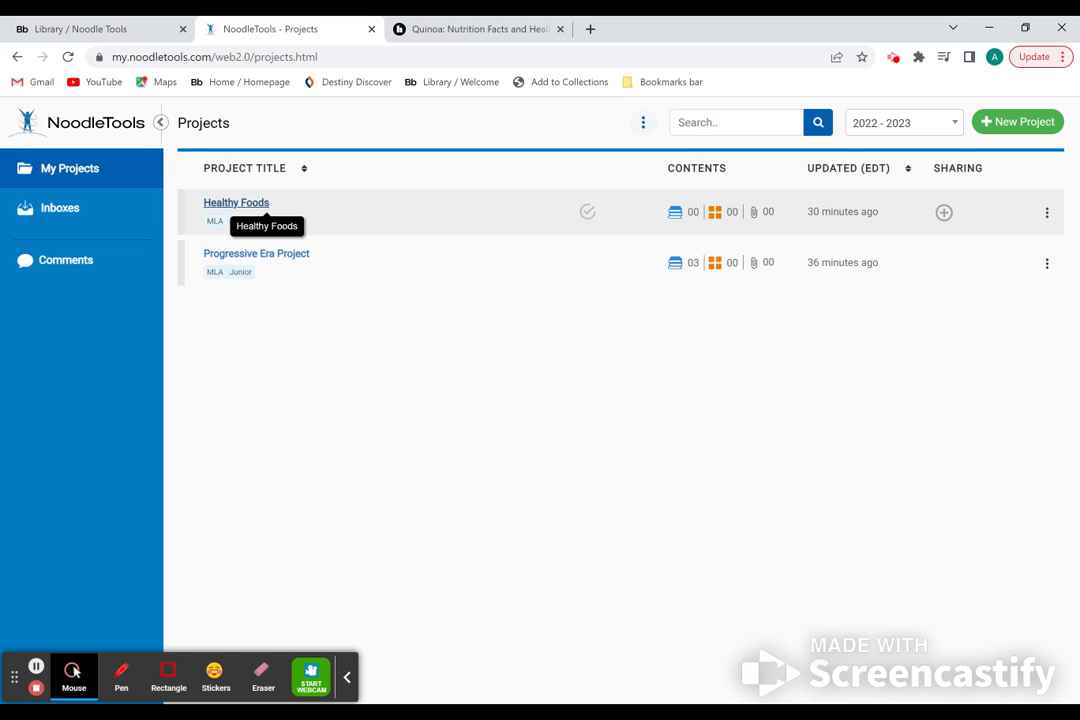
# Open the Healthy Foods project and create a new citation for a Web Page accessed on a website
pyautogui.click(236, 203)
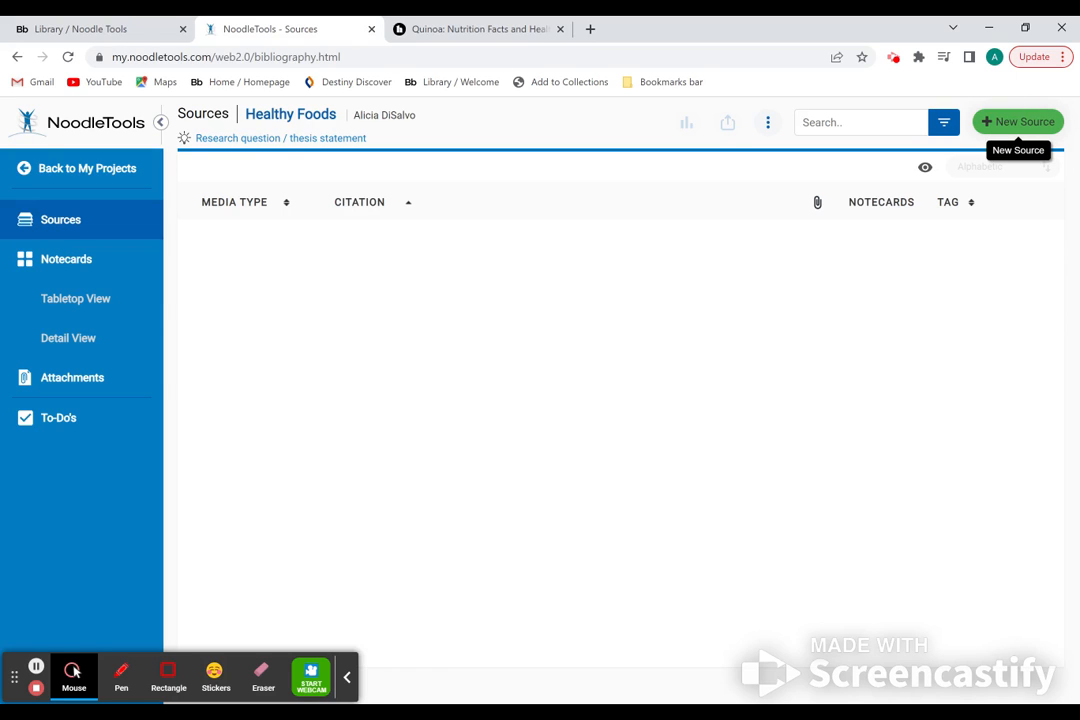
pyautogui.click(1005, 121)
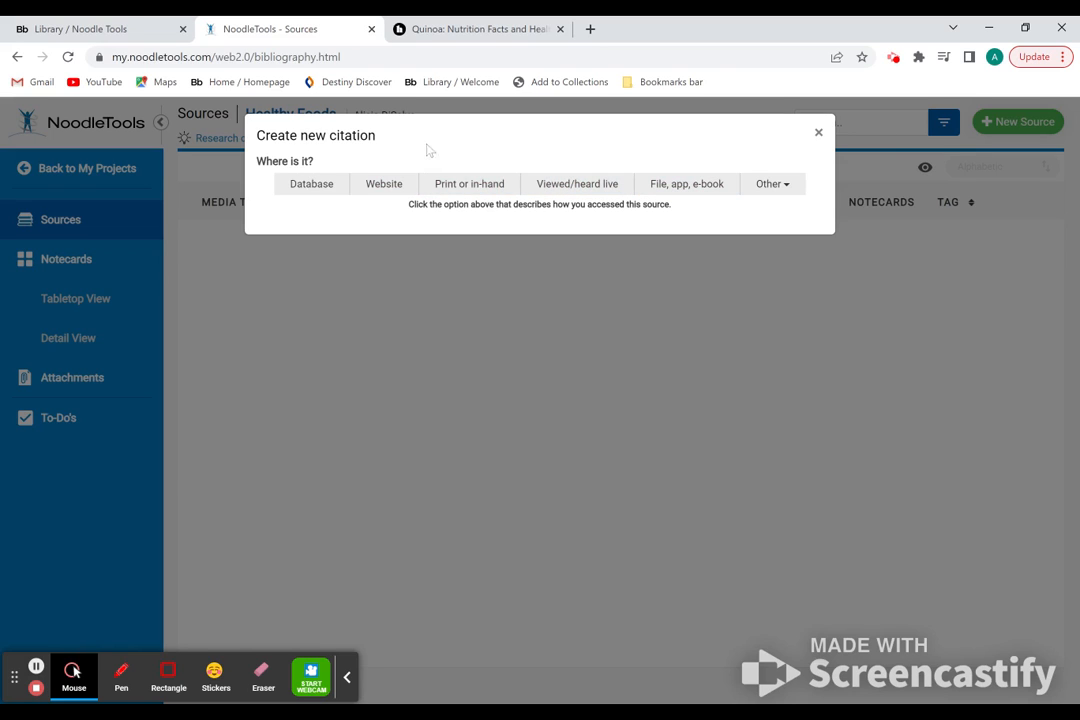
pyautogui.click(382, 189)
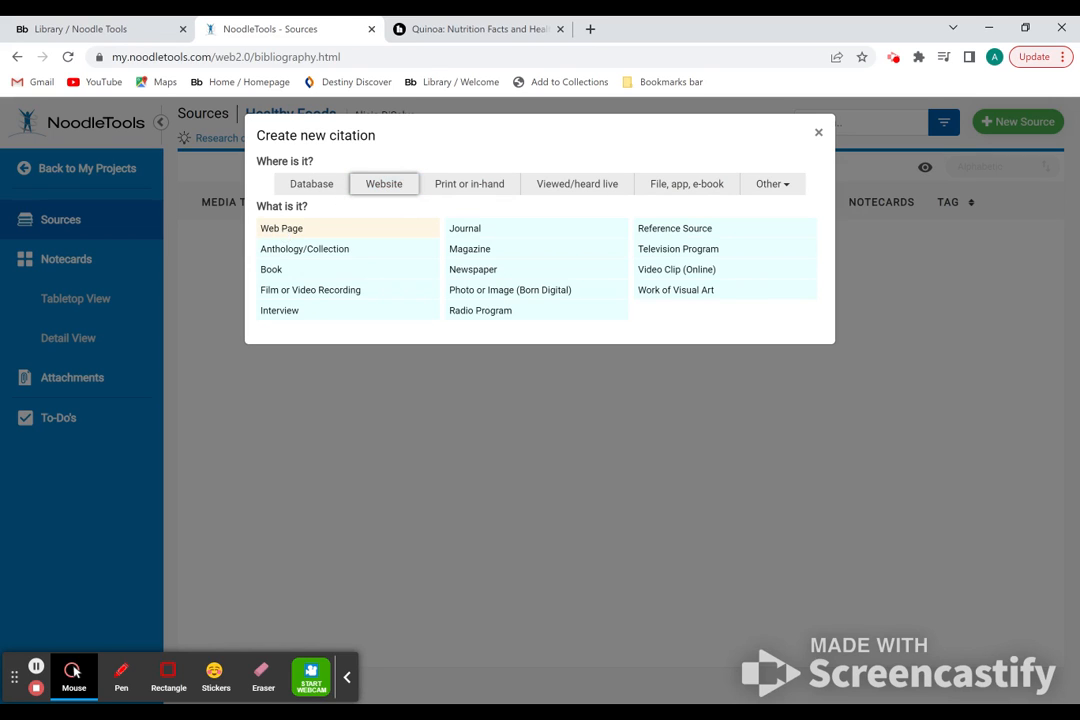
pyautogui.click(276, 228)
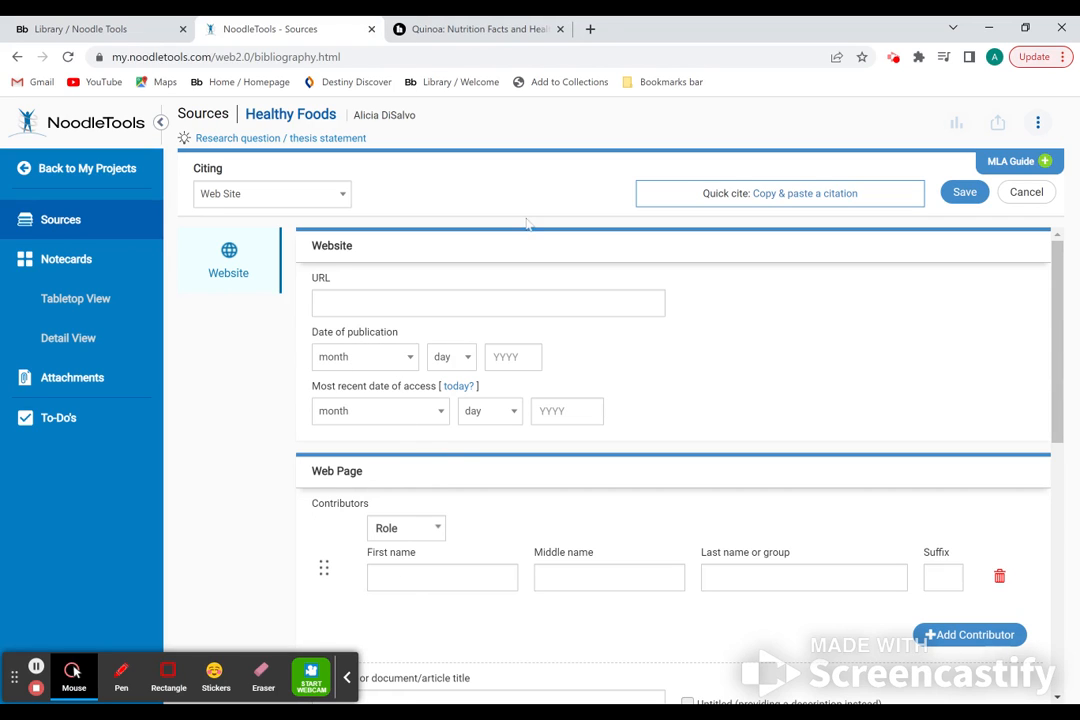
# Copy the Healthline quinoa article's web address into the citation's URL field
pyautogui.click(480, 29)
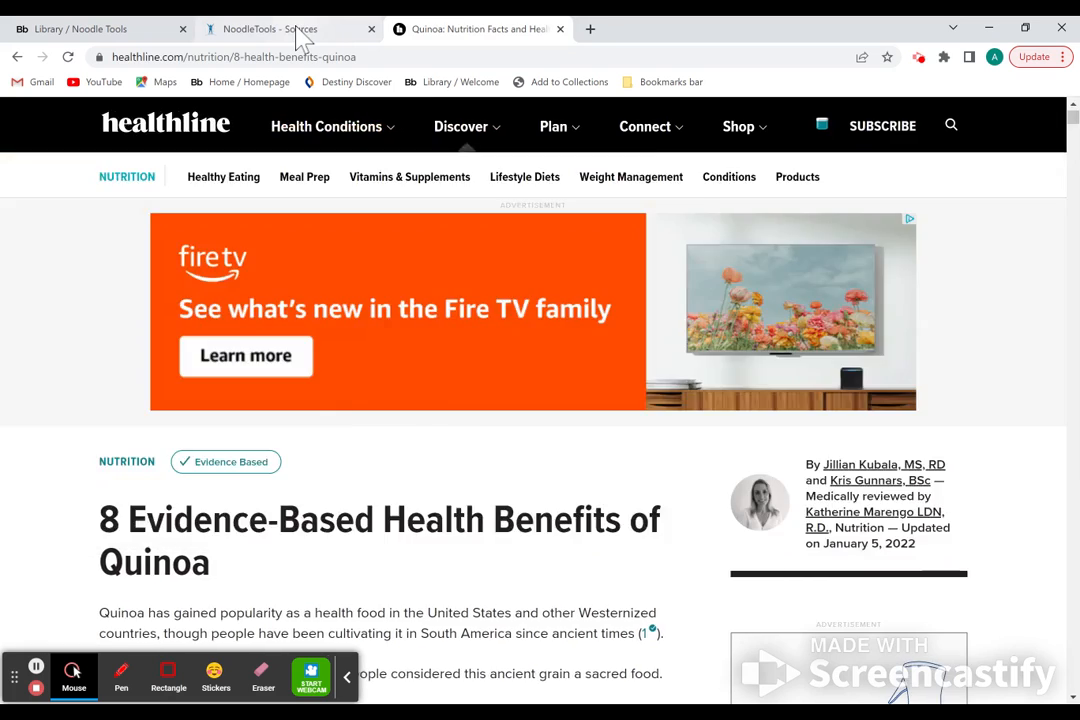
pyautogui.click(300, 32)
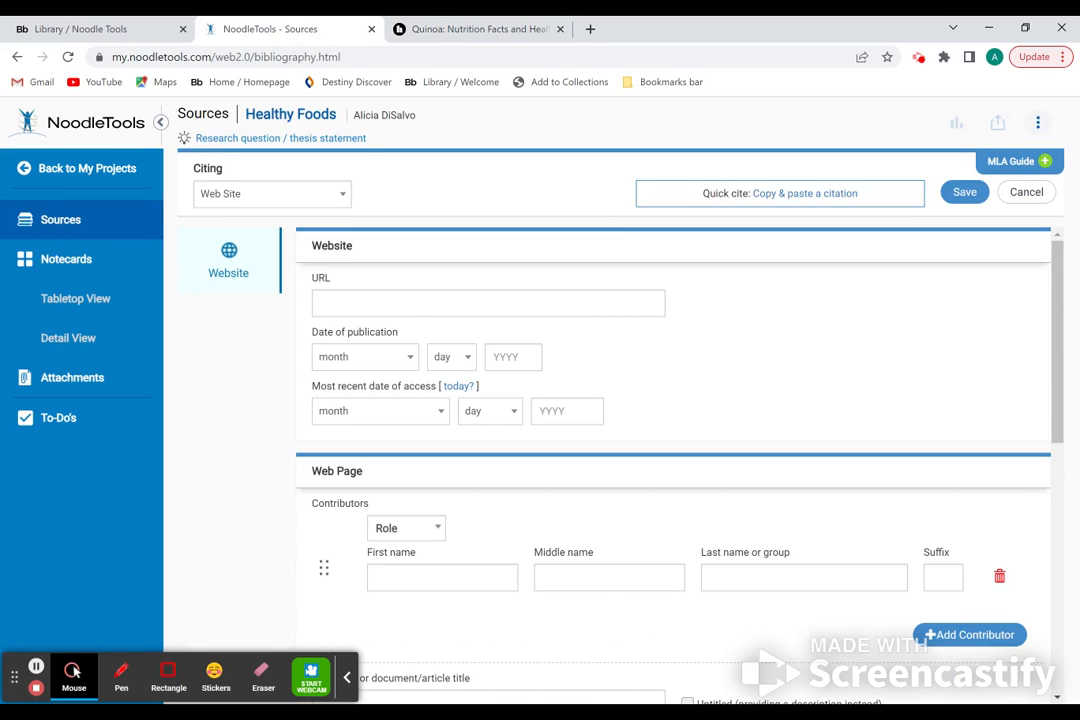
pyautogui.click(440, 30)
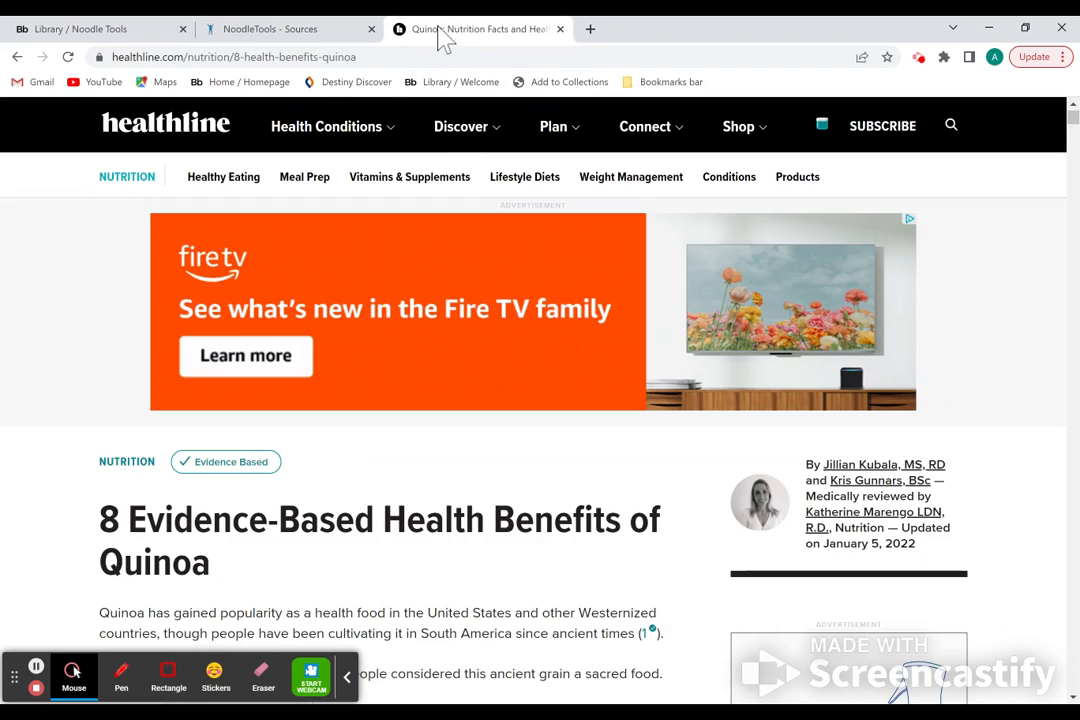
pyautogui.moveTo(358, 57); pyautogui.dragTo(80, 60)
pyautogui.hotkey('ctrl', 'c')
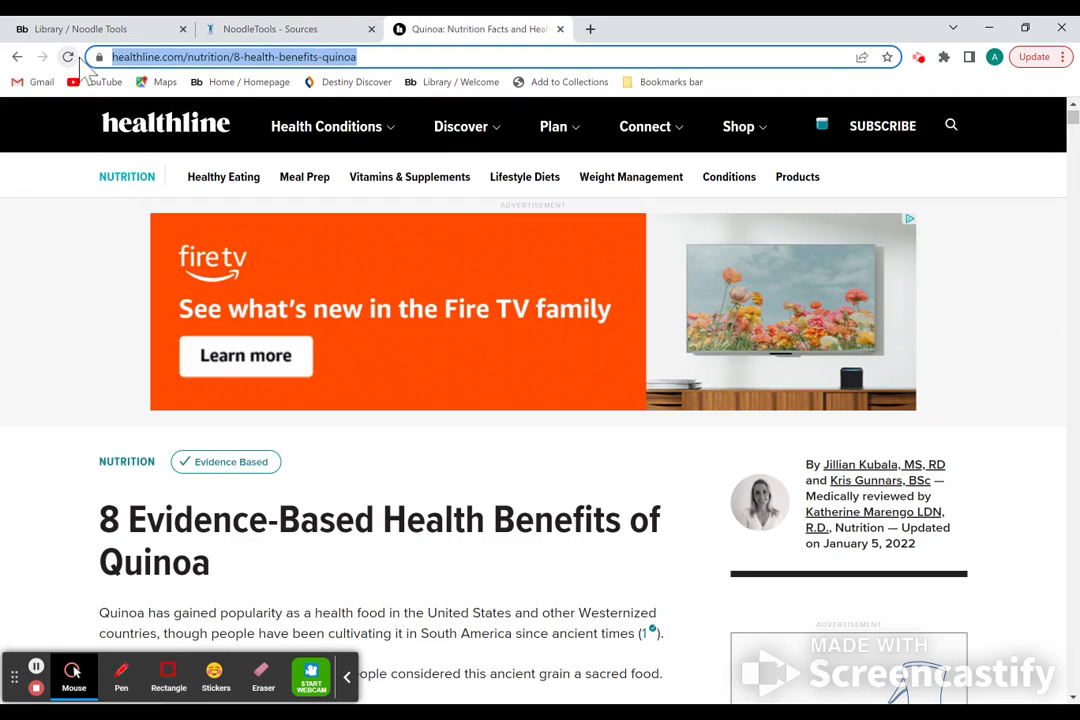
pyautogui.click(284, 31)
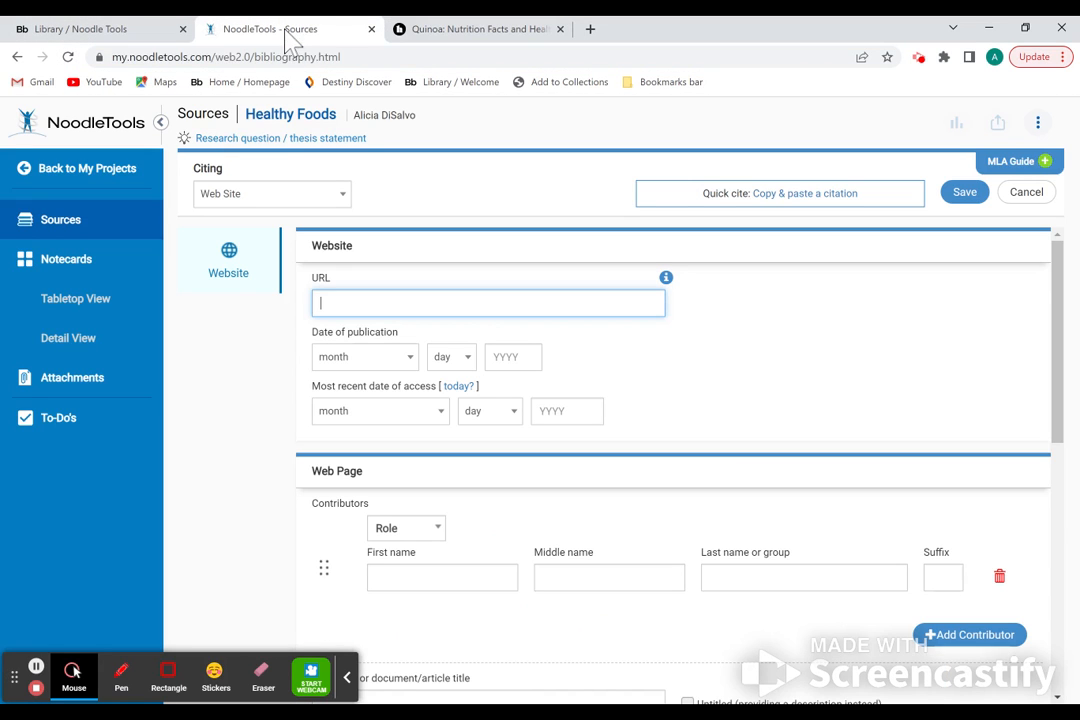
pyautogui.hotkey('ctrl', 'v')
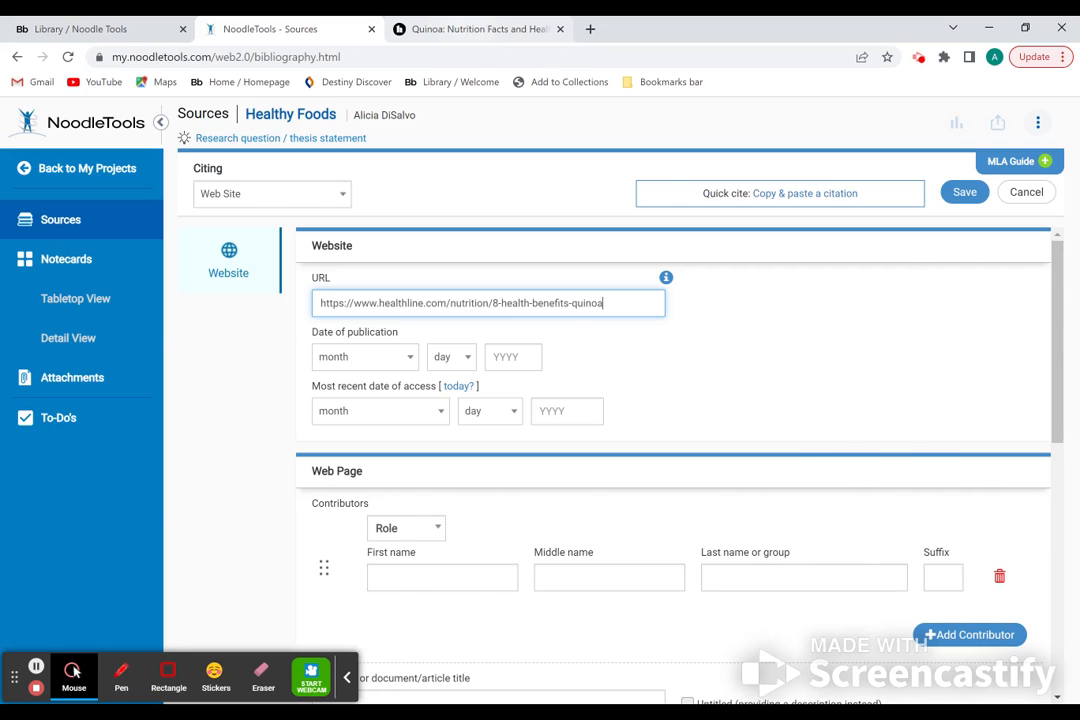
# Set the publication date to January 5, 2022, as given in the article, and the most recent access date to today
pyautogui.click(474, 37)
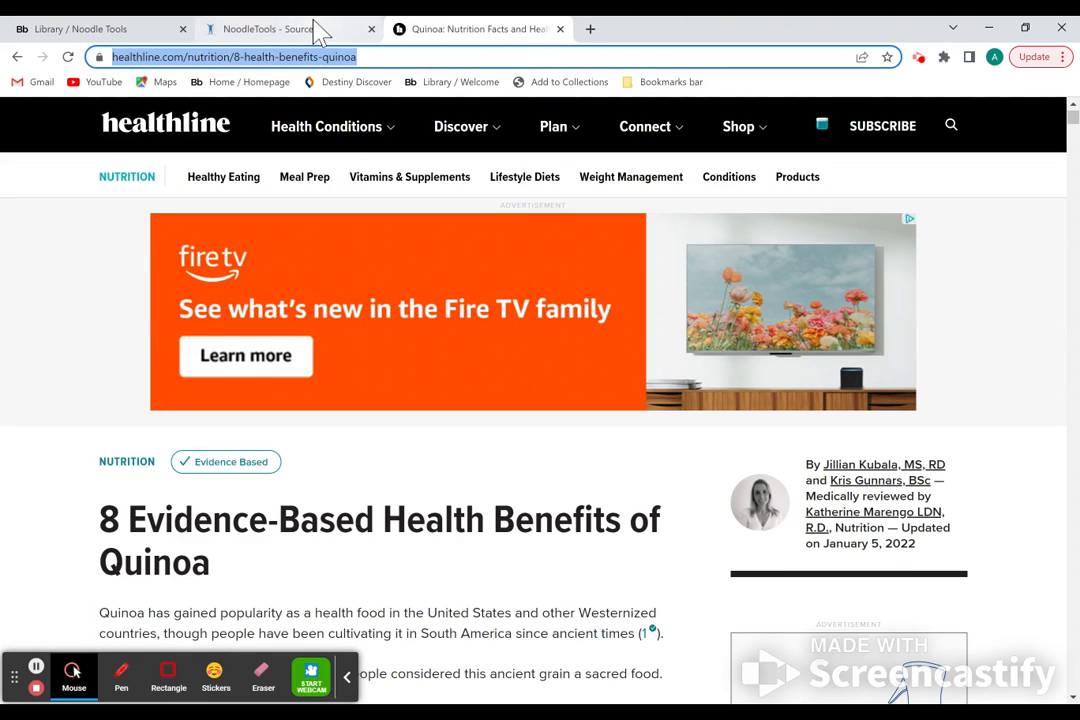
pyautogui.click(313, 29)
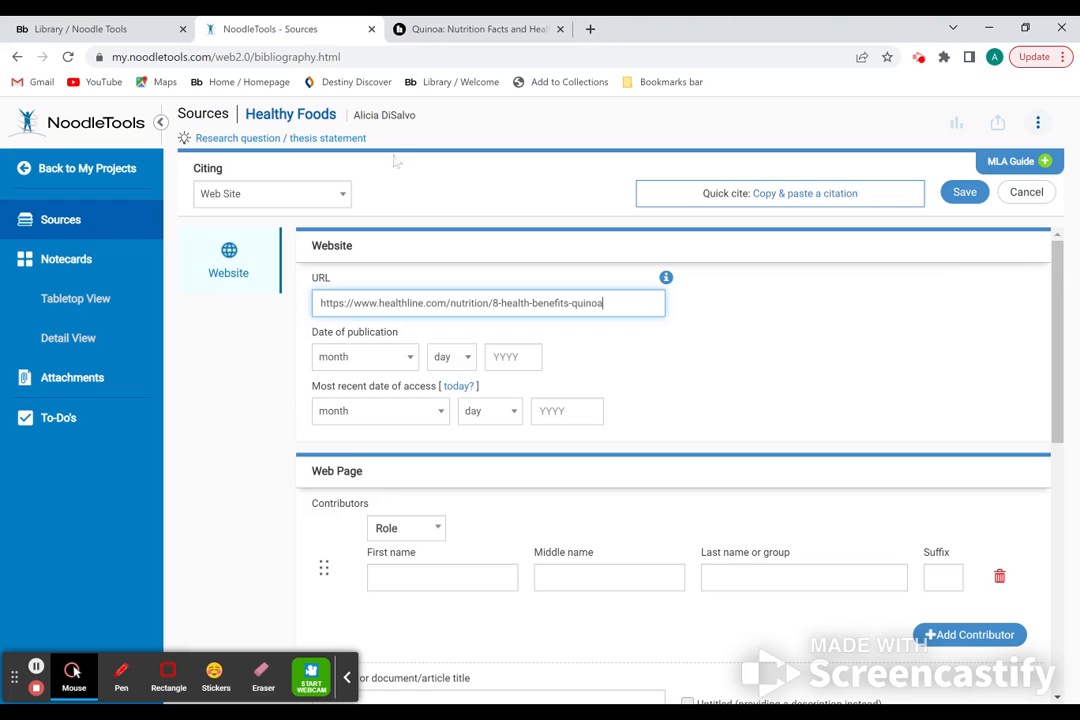
pyautogui.click(474, 32)
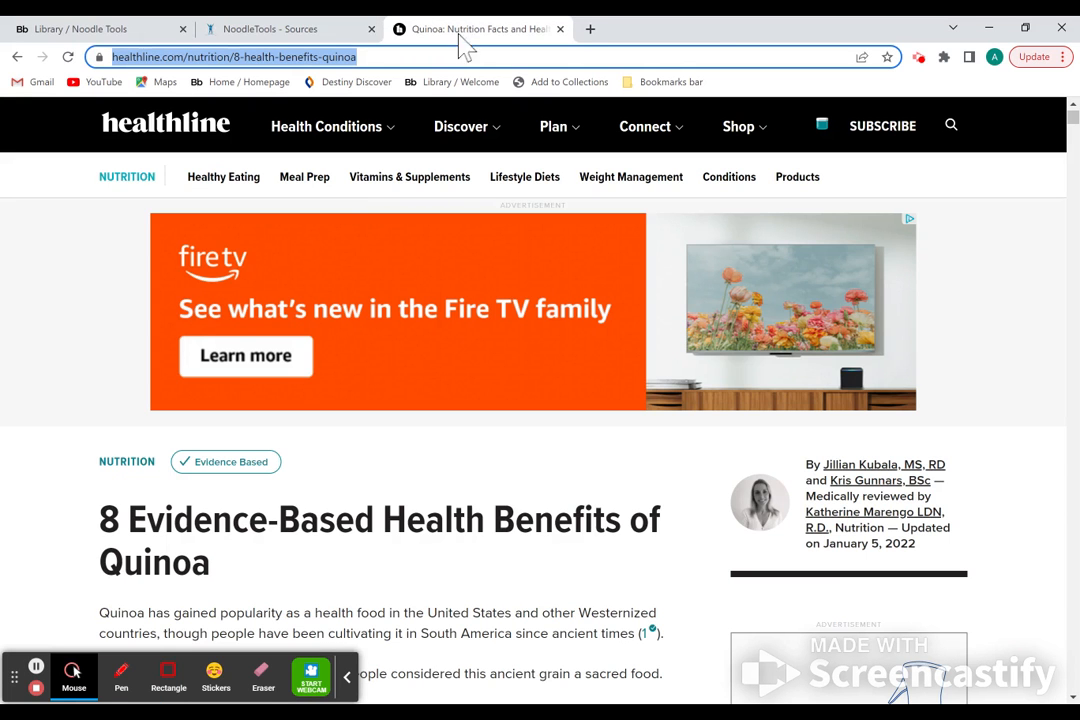
pyautogui.click(274, 28)
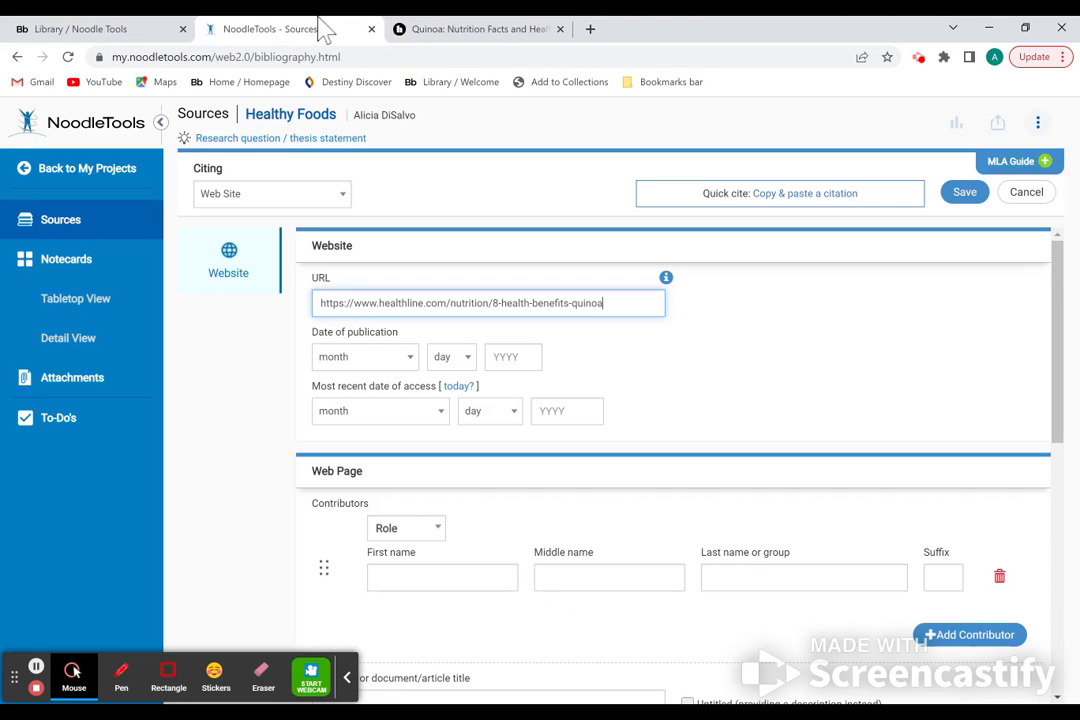
pyautogui.click(400, 357)
pyautogui.click(366, 410)
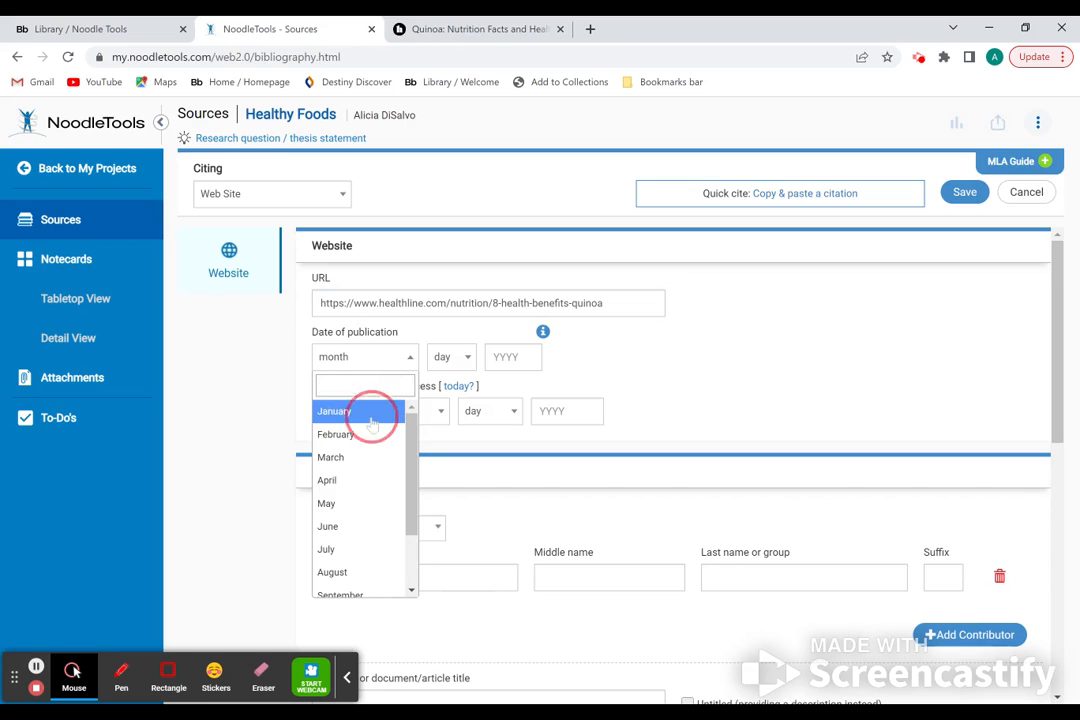
pyautogui.click(458, 357)
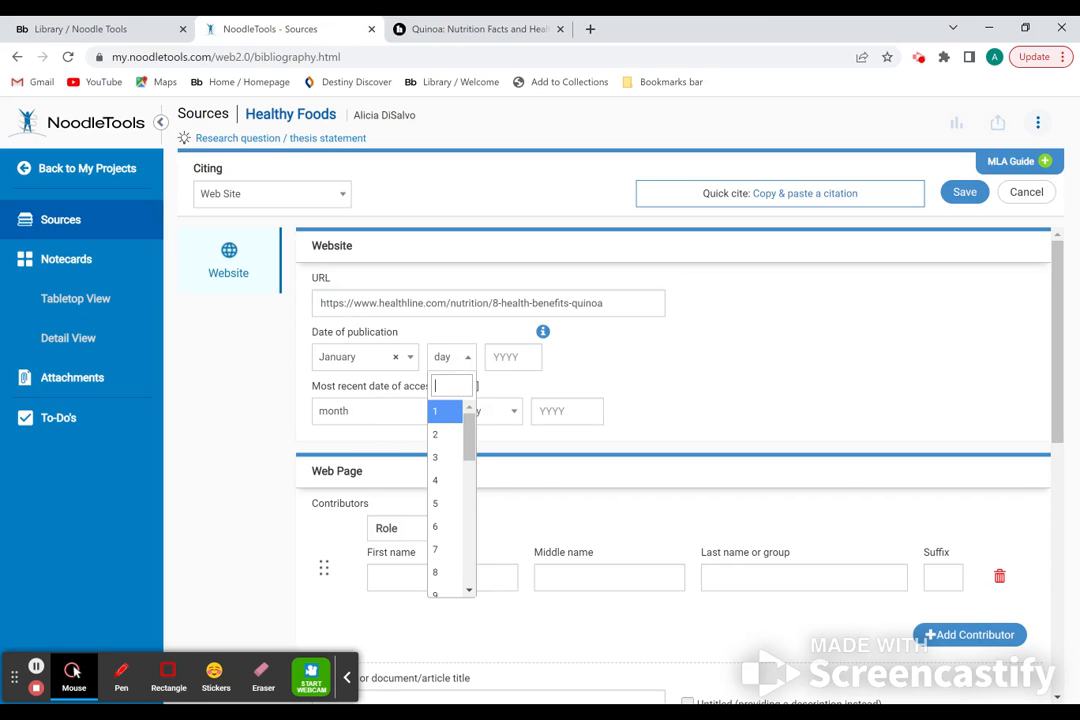
pyautogui.click(438, 503)
pyautogui.click(512, 357)
pyautogui.write('2022')
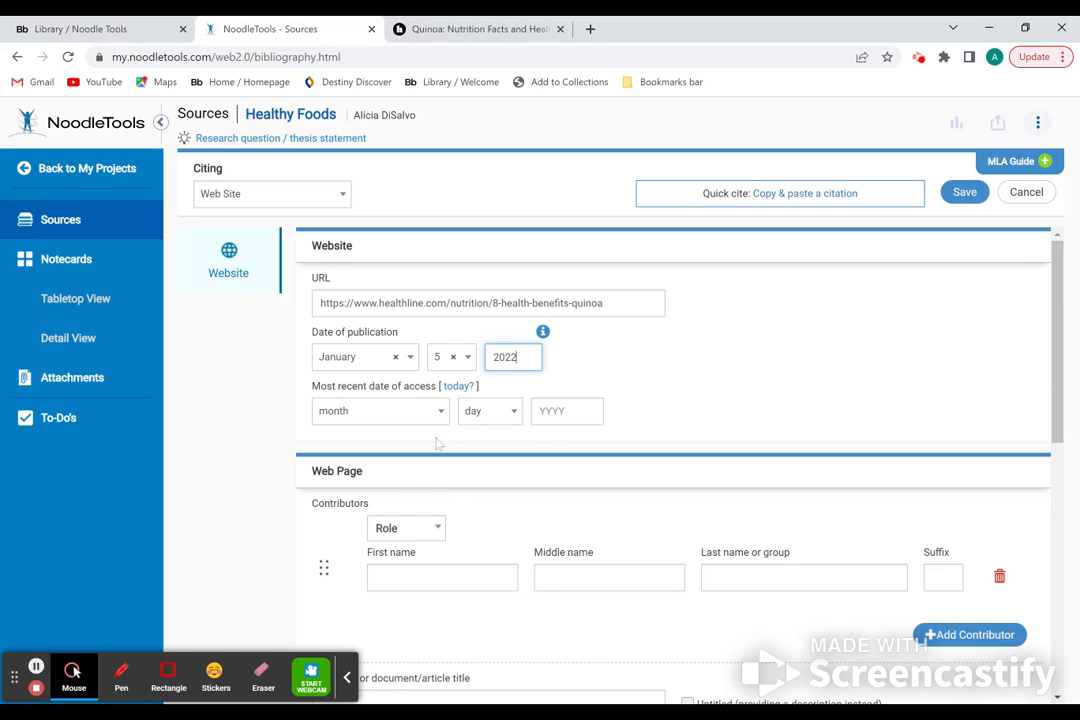
pyautogui.click(459, 386)
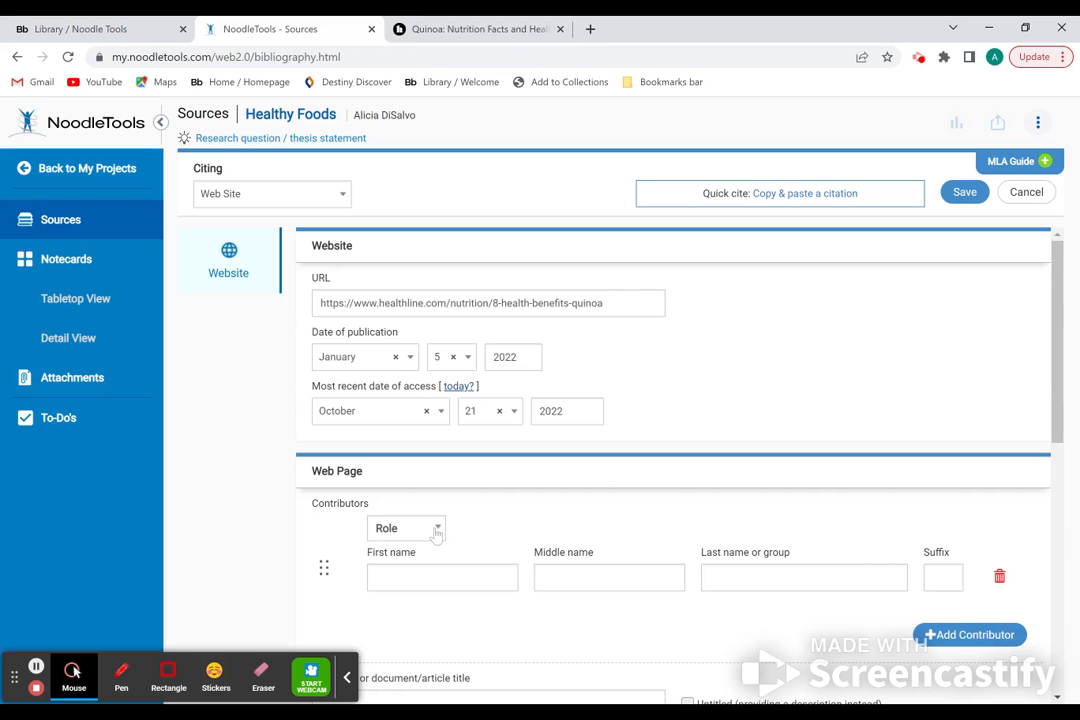
# Set the first contributor's role to Author and enter the first and last name of the article's first listed author
pyautogui.click(463, 30)
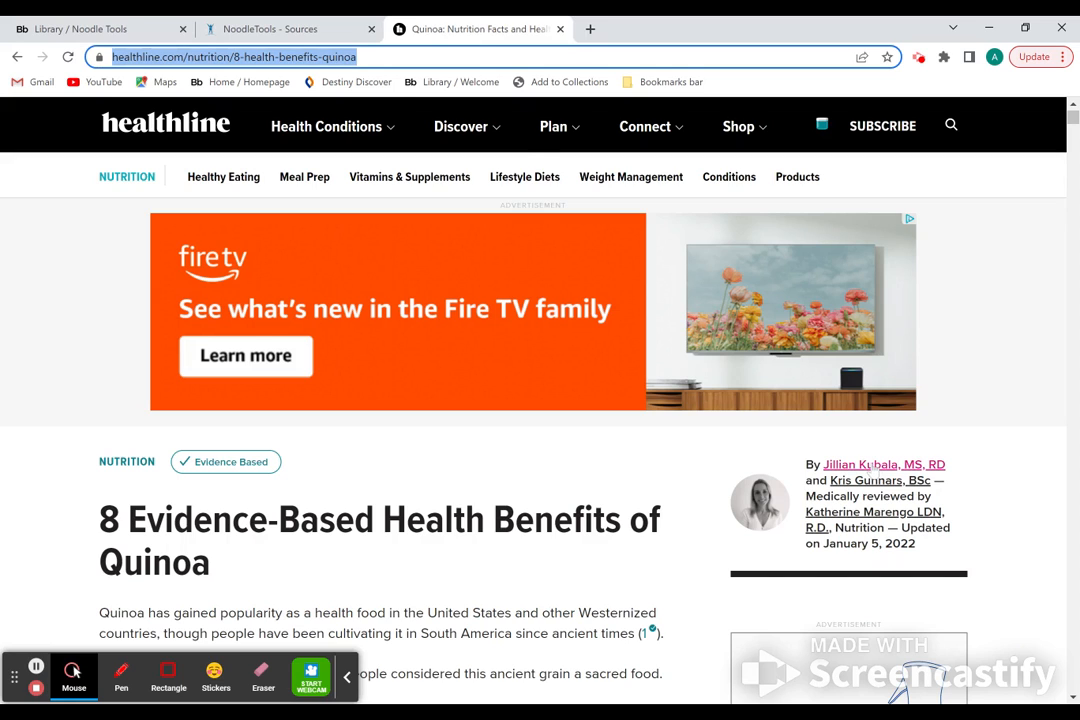
pyautogui.click(318, 35)
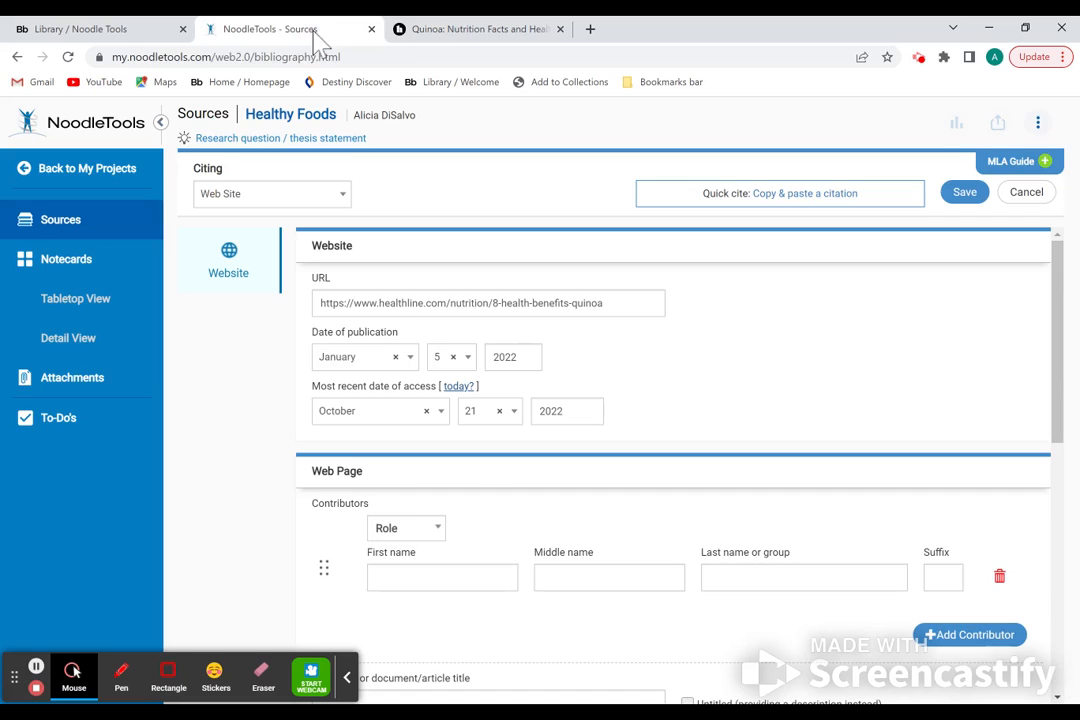
pyautogui.click(423, 537)
pyautogui.click(420, 550)
pyautogui.click(405, 577)
pyautogui.write('Jillian')
pyautogui.press('Tab')
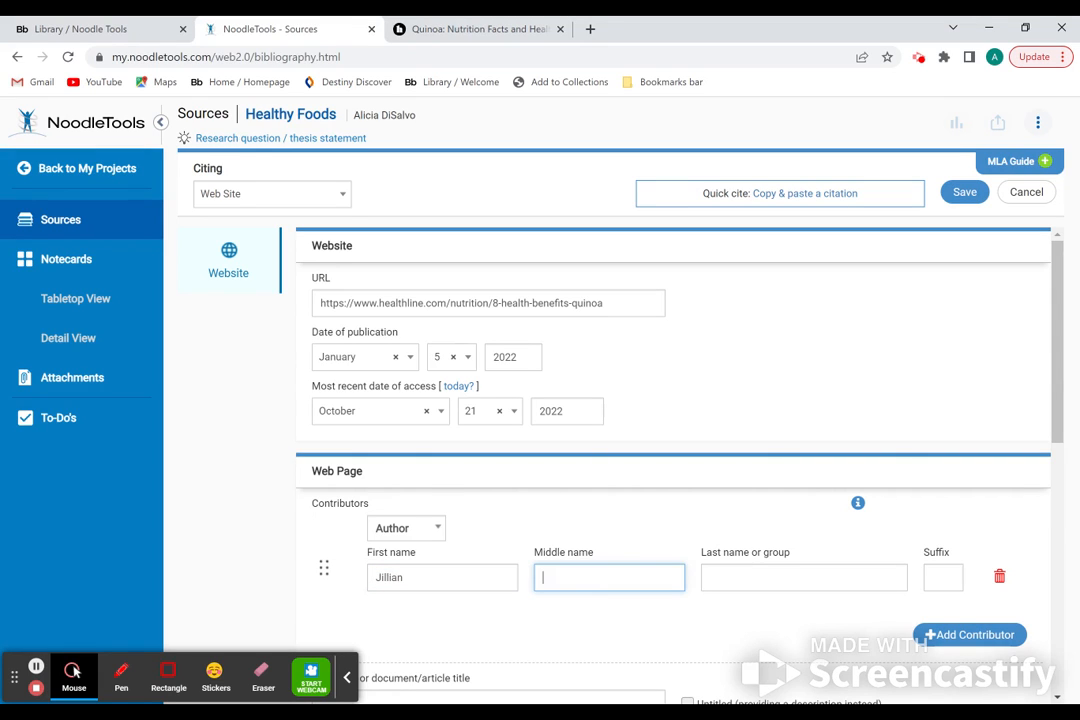
pyautogui.press('Tab')
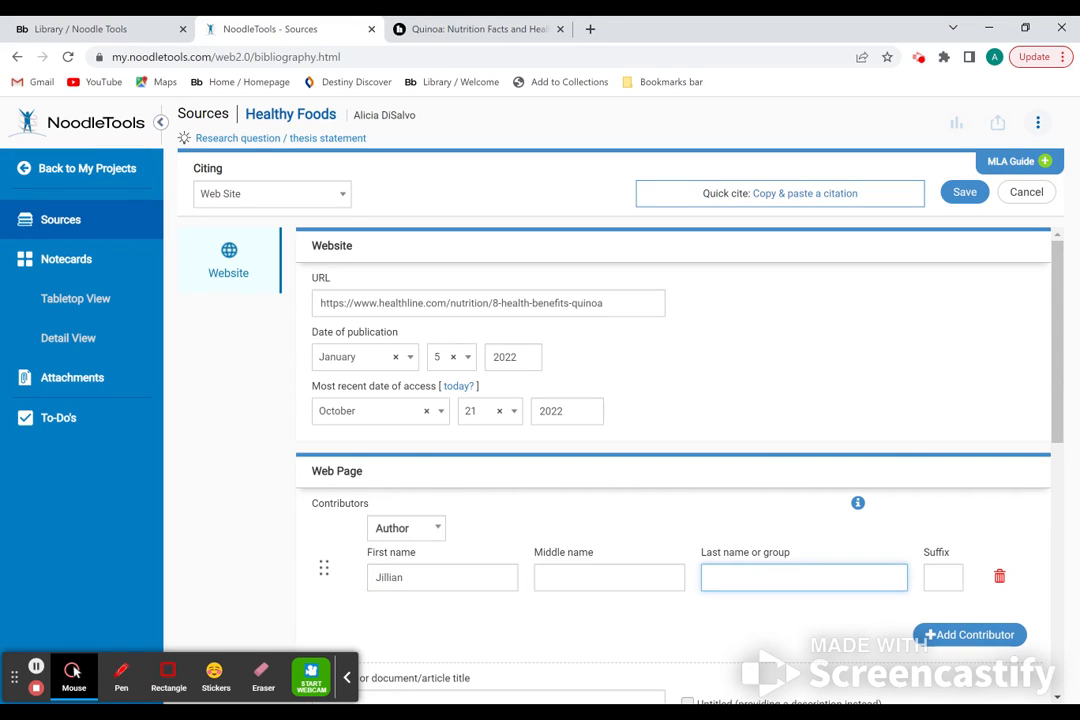
pyautogui.write('Kubala')
# Add a second contributor and enter the first and last name of the article's second listed author
pyautogui.click(950, 635)
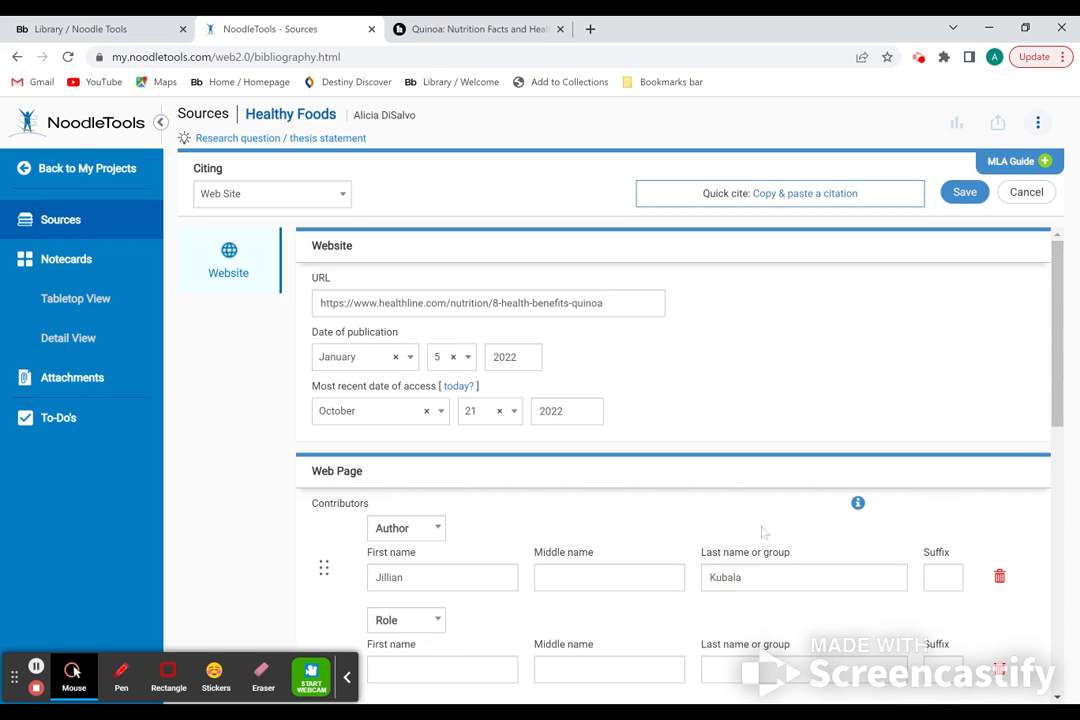
pyautogui.click(516, 34)
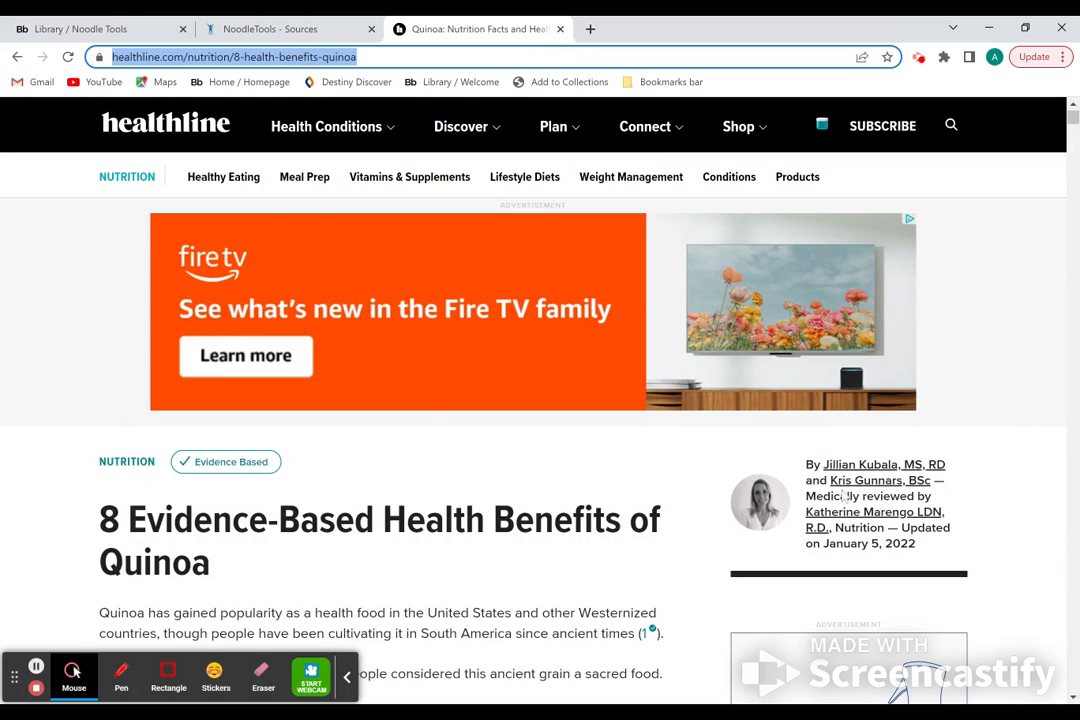
pyautogui.click(255, 29)
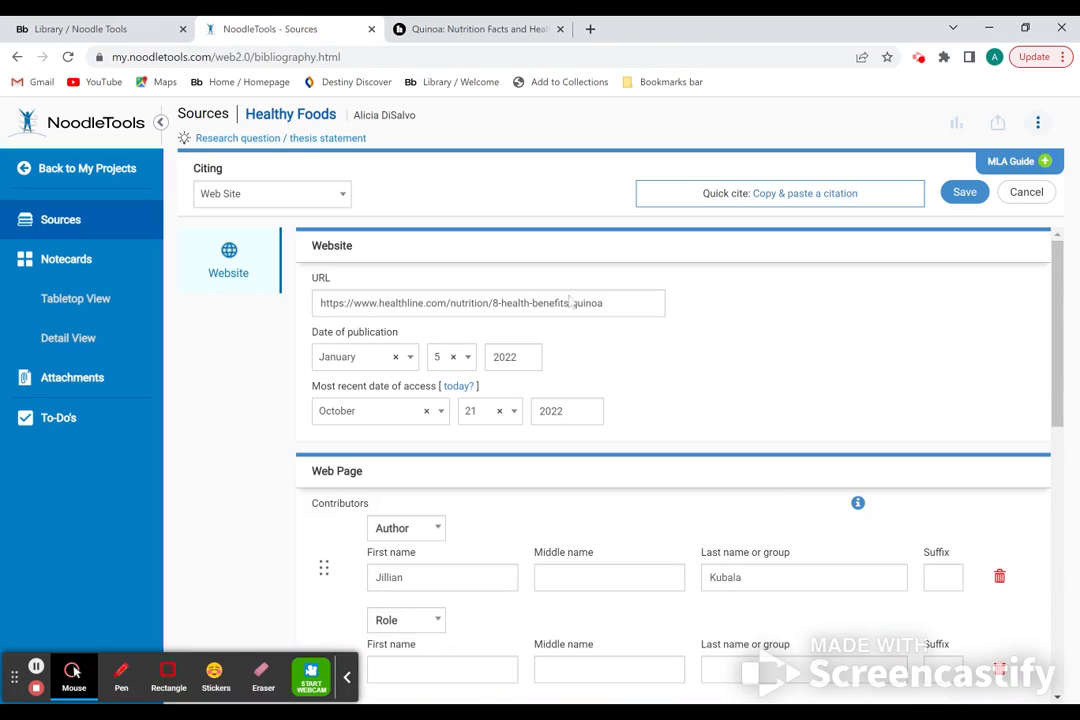
pyautogui.click(442, 669)
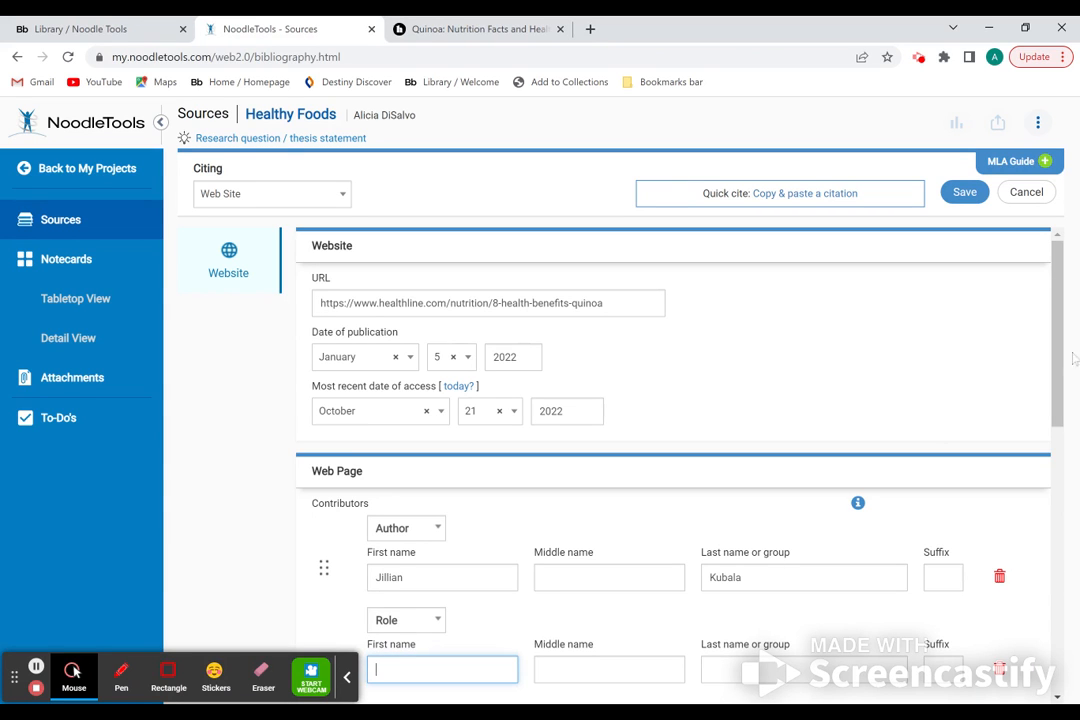
pyautogui.moveTo(1057, 352); pyautogui.dragTo(1048, 428)
pyautogui.write('Kris')
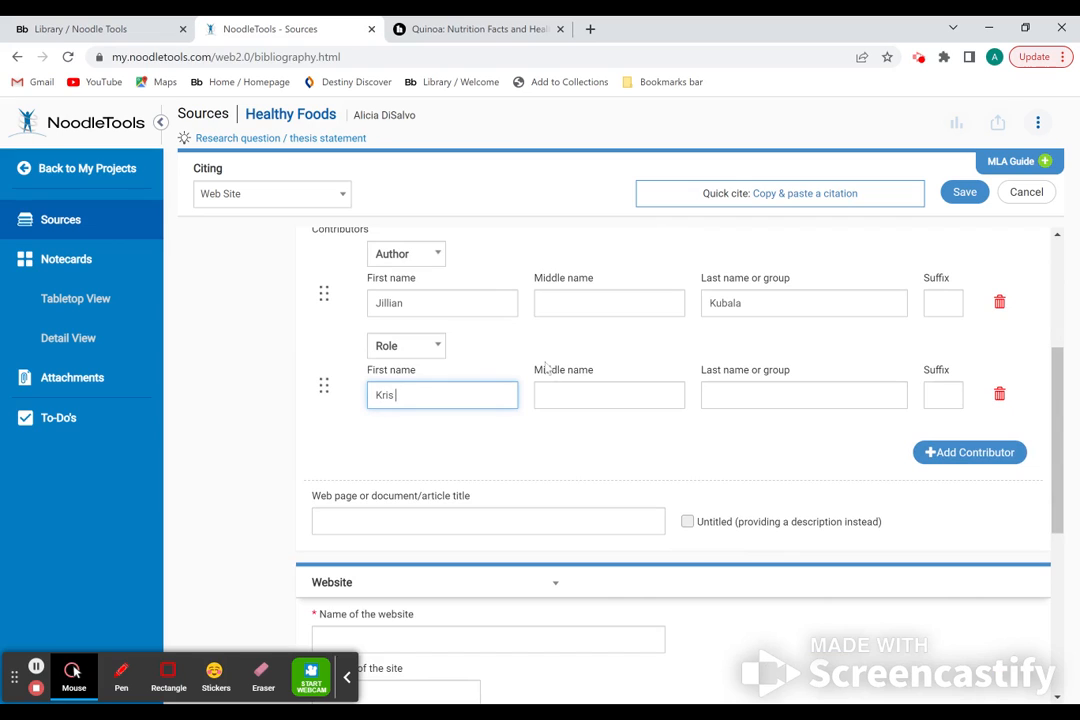
pyautogui.click(632, 394)
pyautogui.press('Tab')
pyautogui.write('Gunnars')
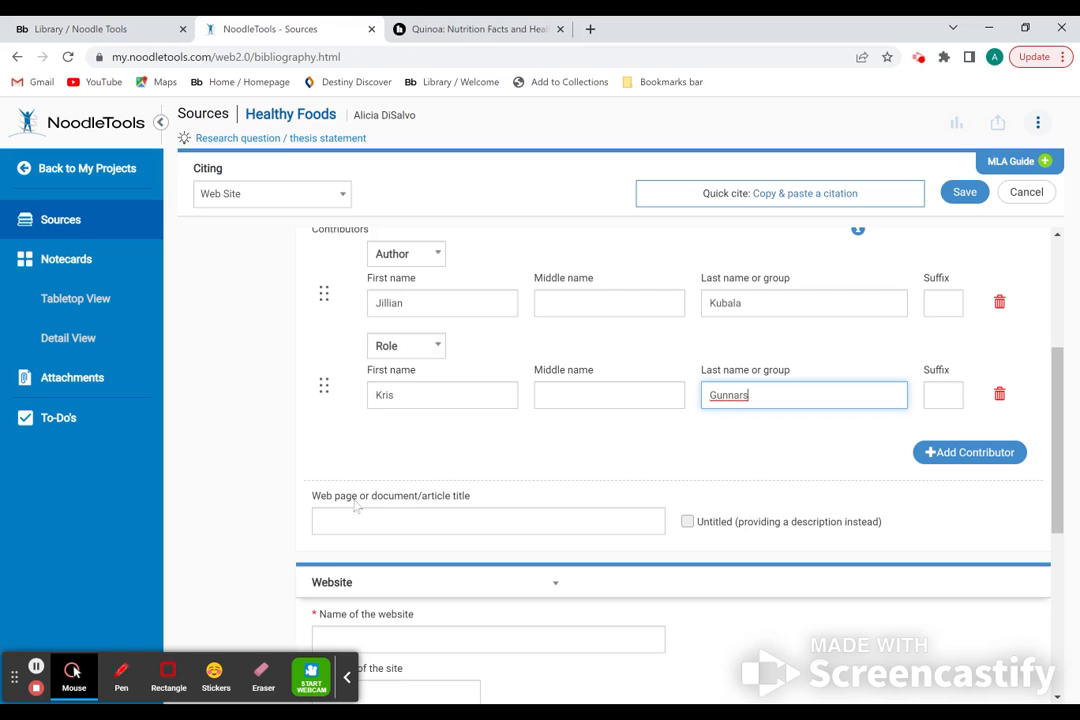
# Copy the headline "8 Evidence-Based Health Benefits of Quinoa" from the article into the citation's web page title
pyautogui.click(429, 513)
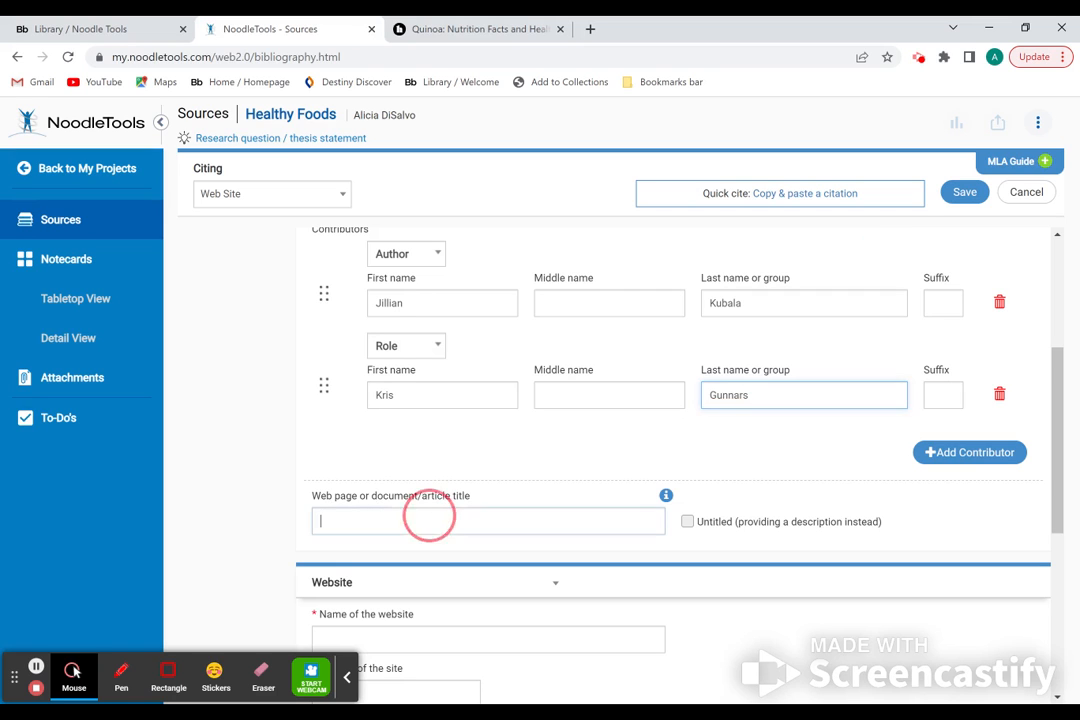
pyautogui.click(492, 29)
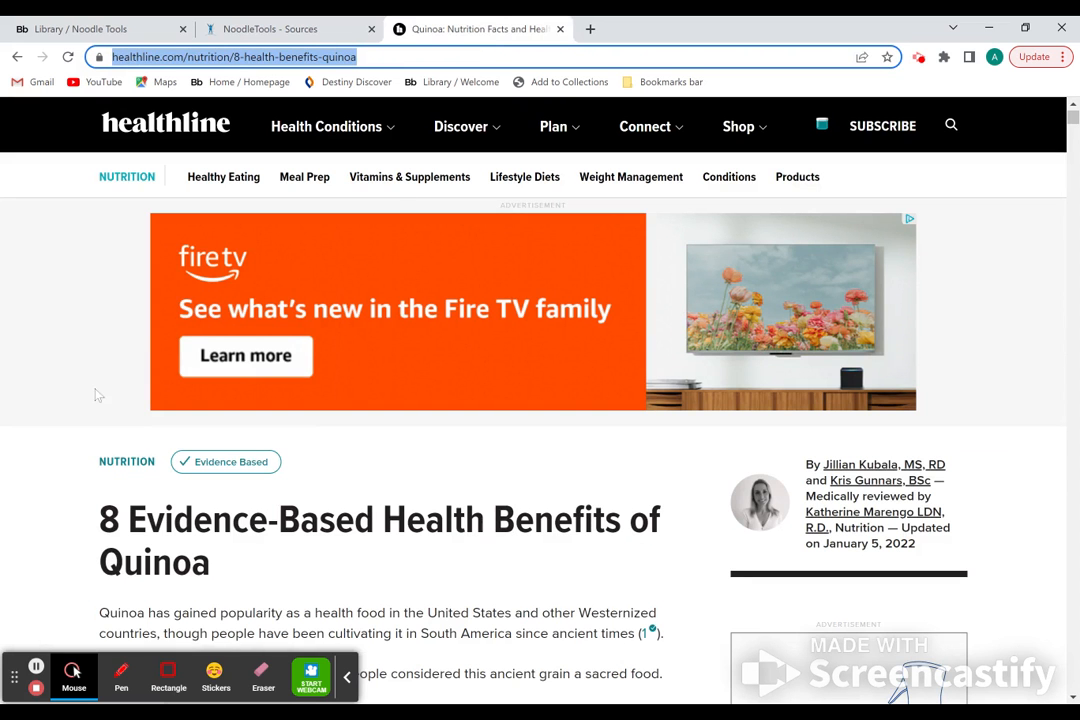
pyautogui.moveTo(79, 515); pyautogui.dragTo(130, 524)
pyautogui.moveTo(237, 530)
pyautogui.mouseDown()
pyautogui.moveTo(451, 516)
pyautogui.moveTo(557, 550)
pyautogui.moveTo(559, 563)
pyautogui.mouseUp()
pyautogui.hotkey('ctrl', 'c')
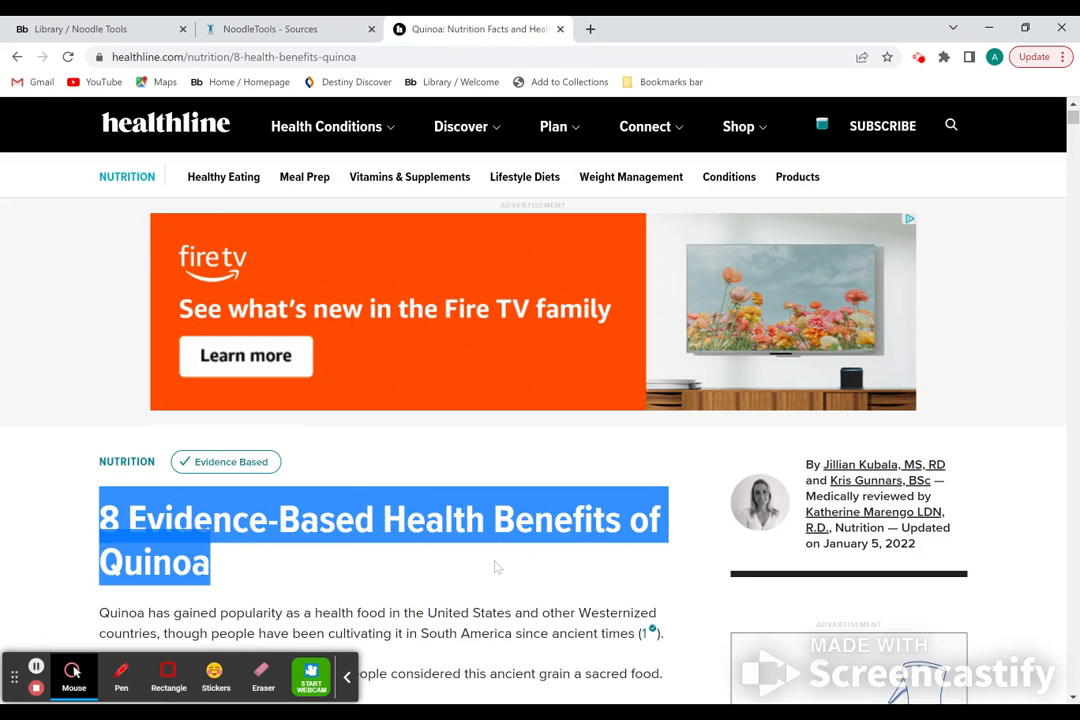
pyautogui.click(253, 29)
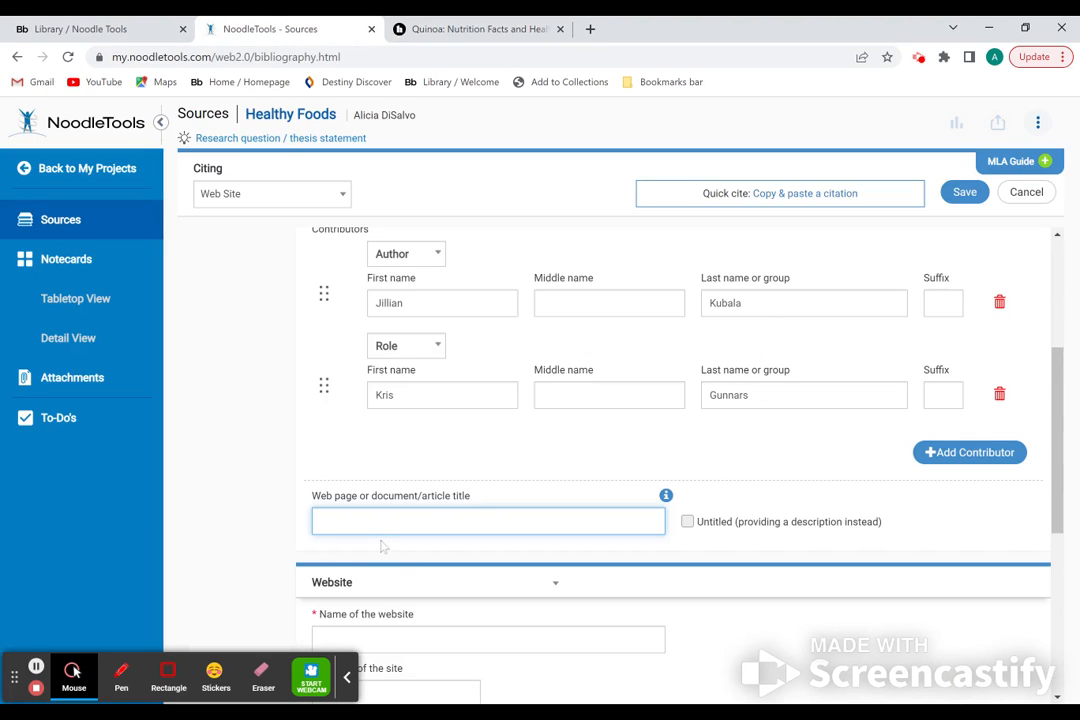
pyautogui.hotkey('ctrl', 'v')
# Check the article's site and enter "Healthline" as the name of the website
pyautogui.scroll(-2, 477, 504)
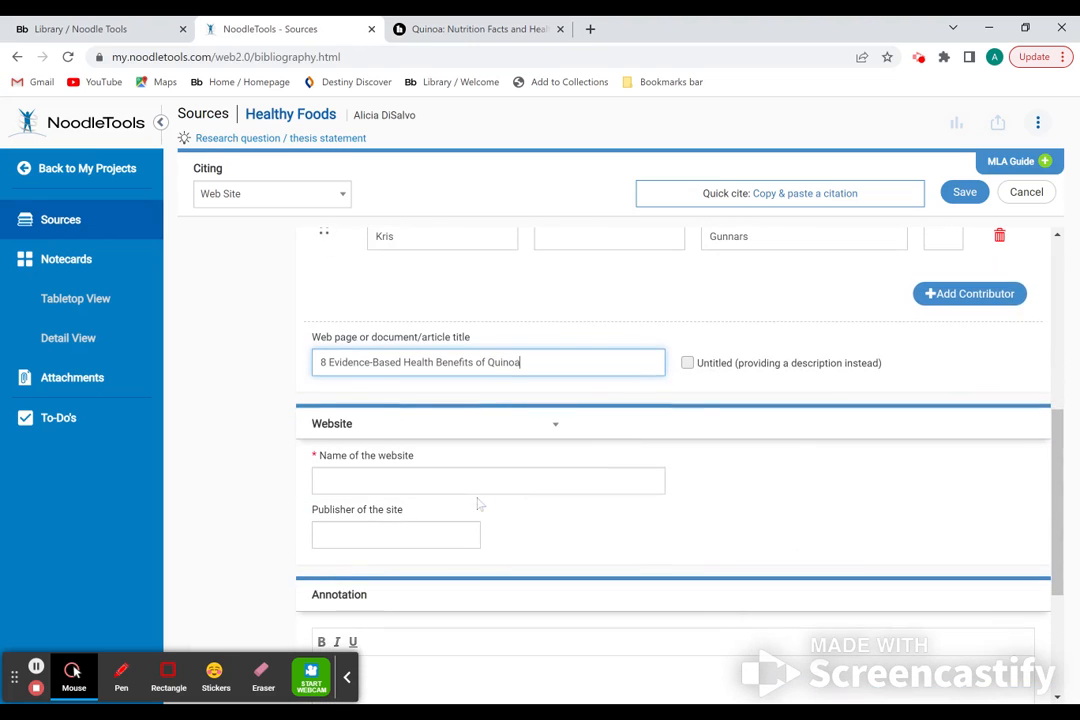
pyautogui.click(429, 481)
pyautogui.click(494, 29)
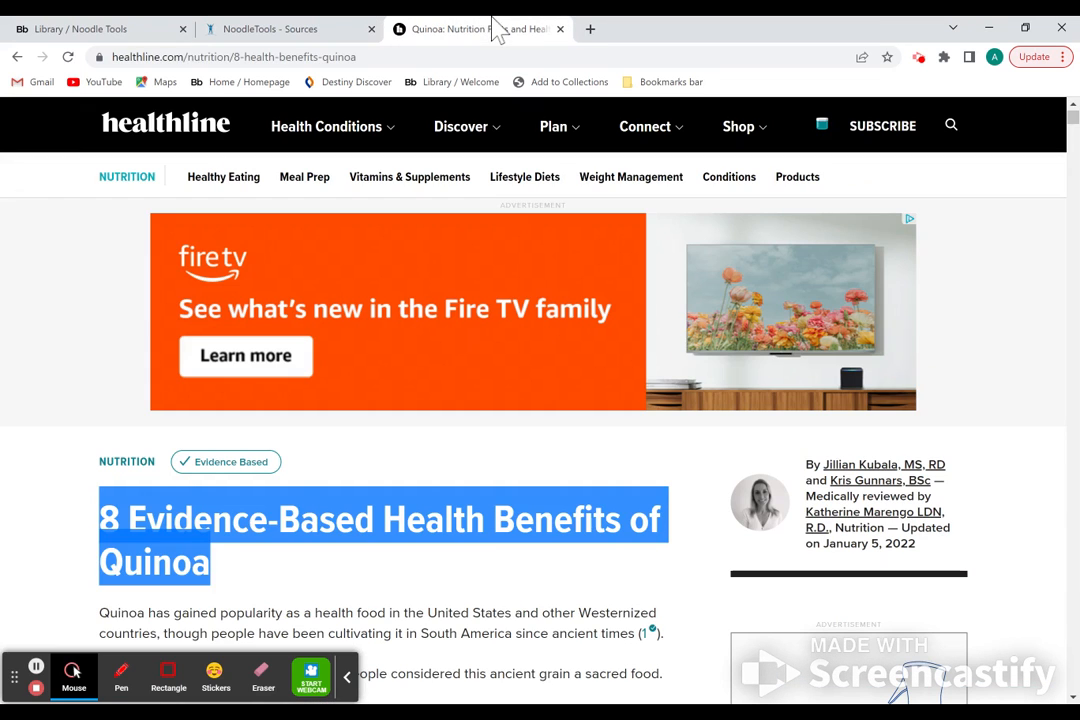
pyautogui.click(282, 33)
pyautogui.write('Healthline')
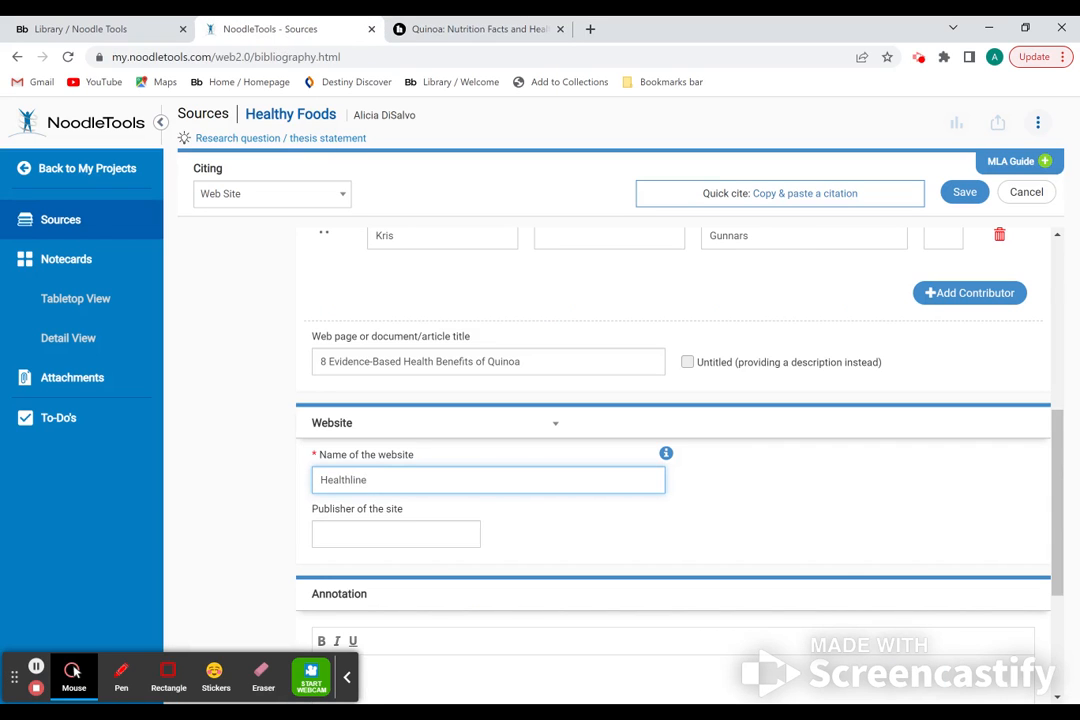
# Find the publisher in the Healthline site's footer and enter "Healthline Media" as the citation's publisher of the site
pyautogui.press('Tab')
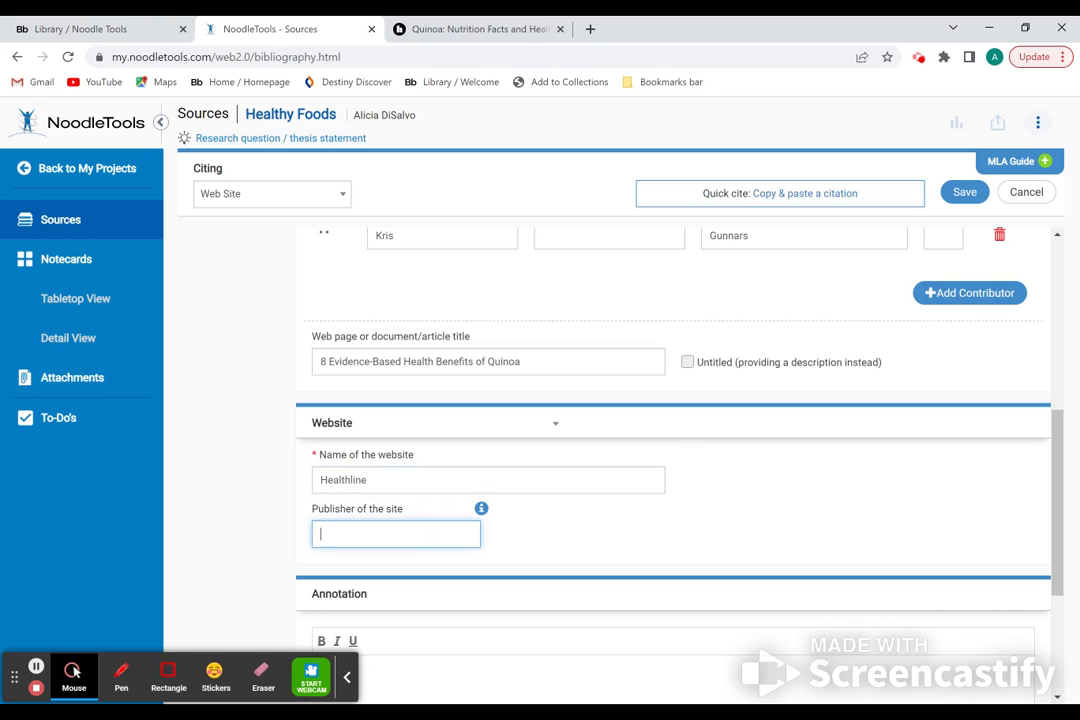
pyautogui.click(503, 32)
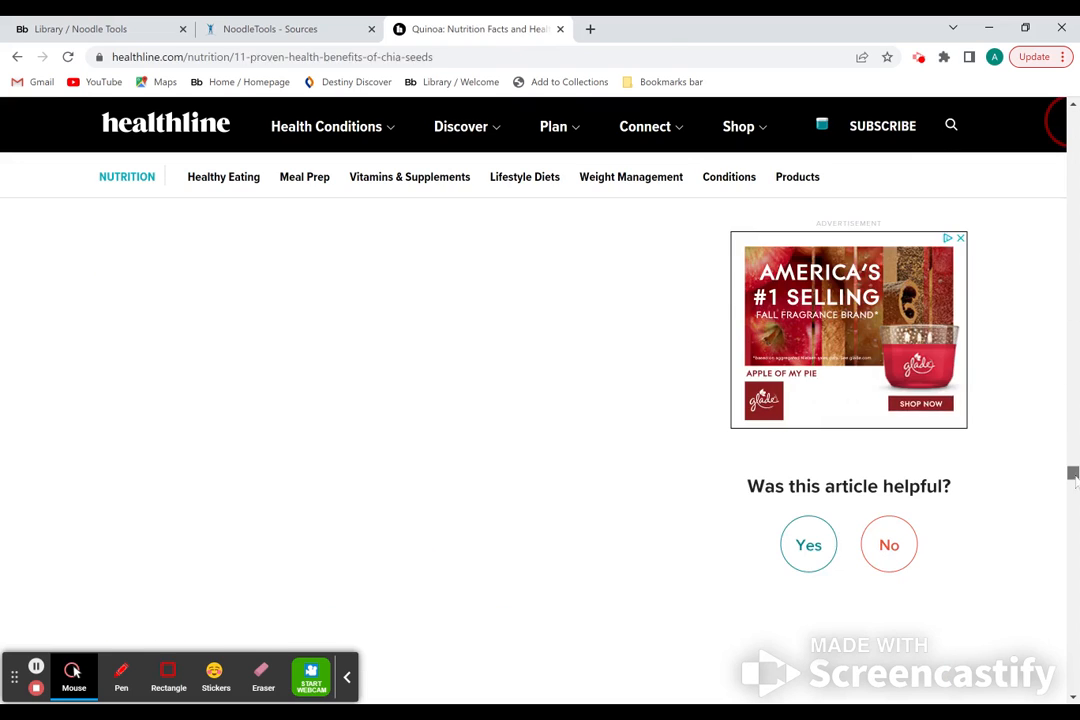
pyautogui.scroll(-15, 838, 612)
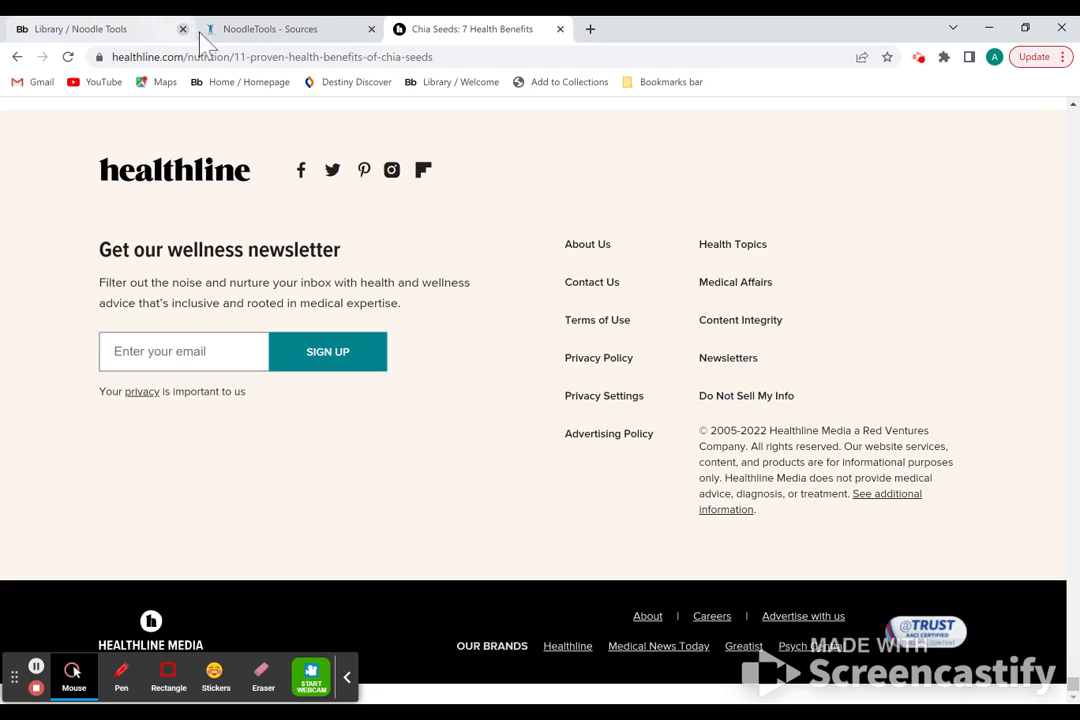
pyautogui.click(245, 33)
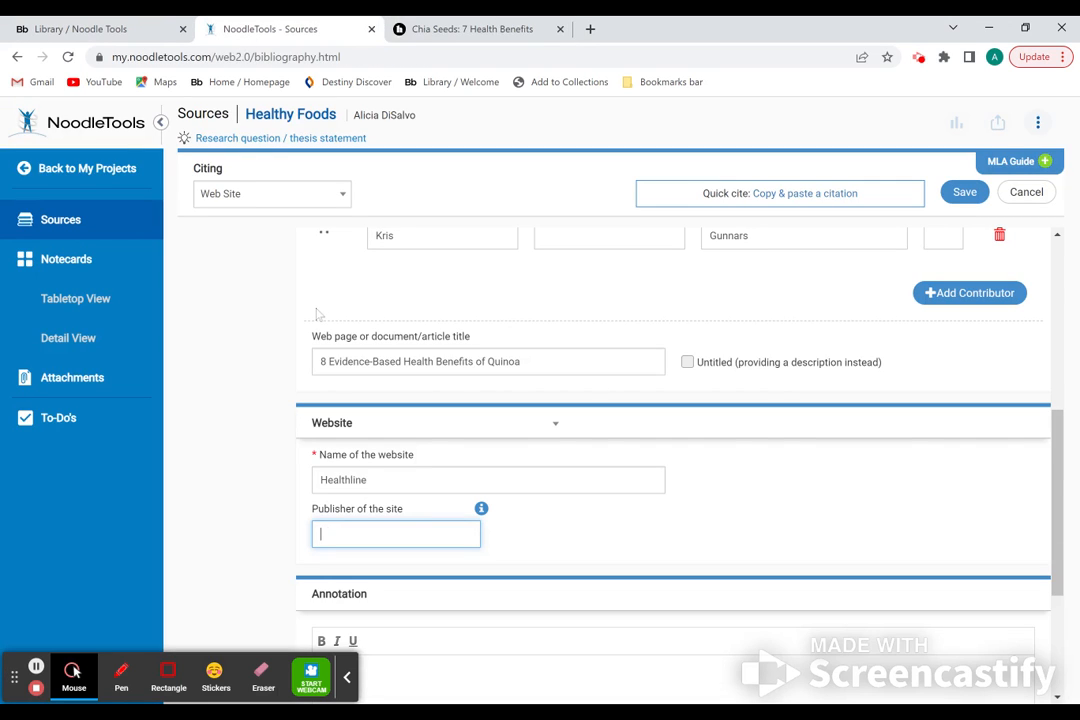
pyautogui.write('Healthline Media')
pyautogui.click(470, 29)
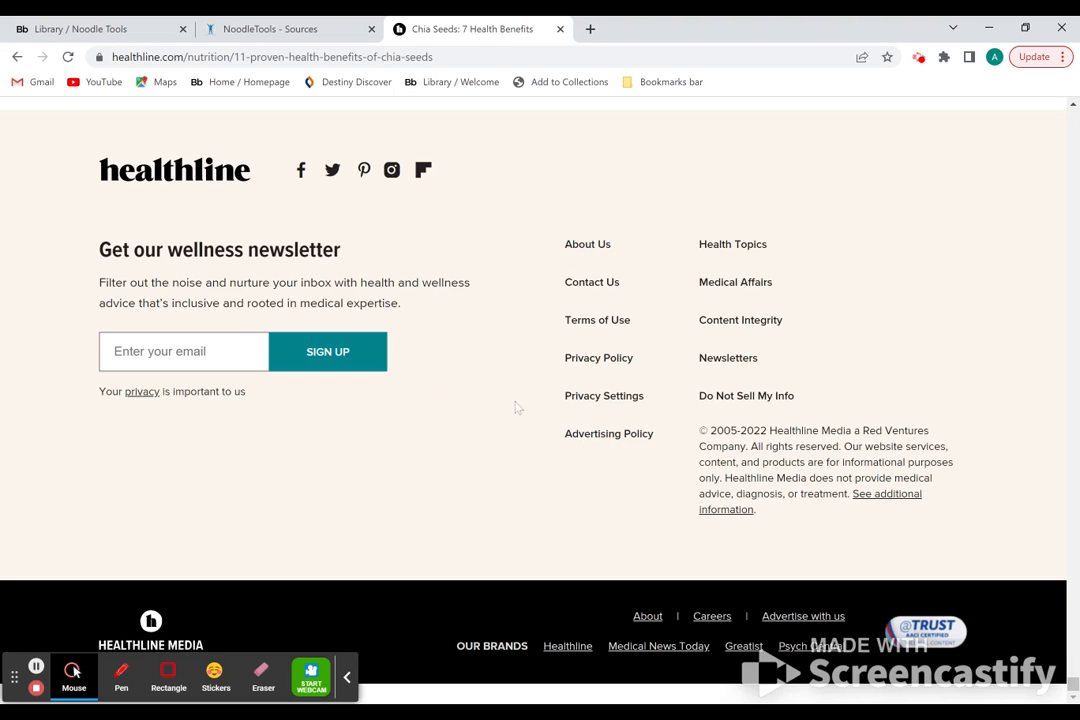
pyautogui.click(268, 30)
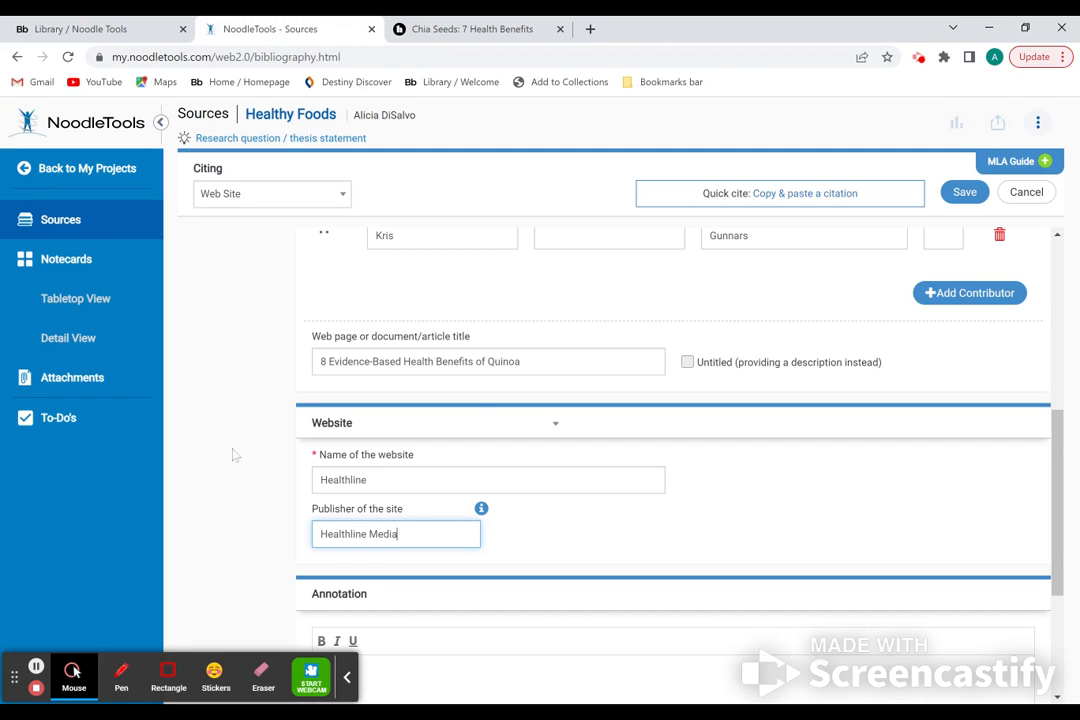
# Review the whole citation form, from the URL and dates through the contributors, titles and publisher to the annotation
pyautogui.scroll(1, 232, 453)
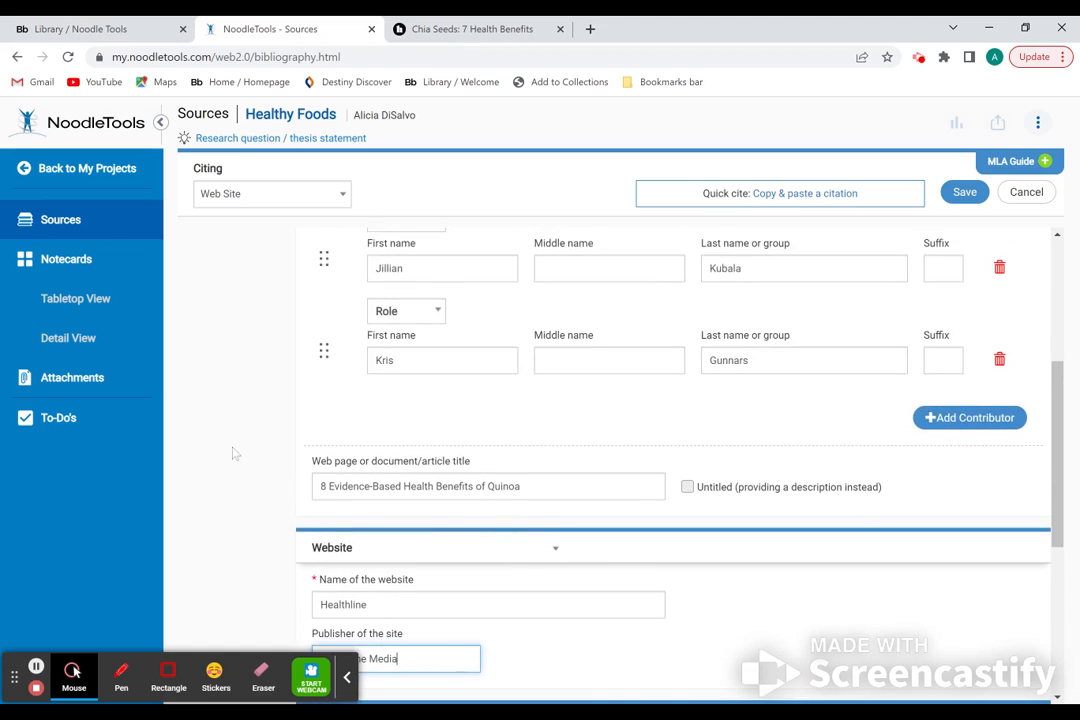
pyautogui.scroll(1, 674, 450)
pyautogui.scroll(-2, 674, 450)
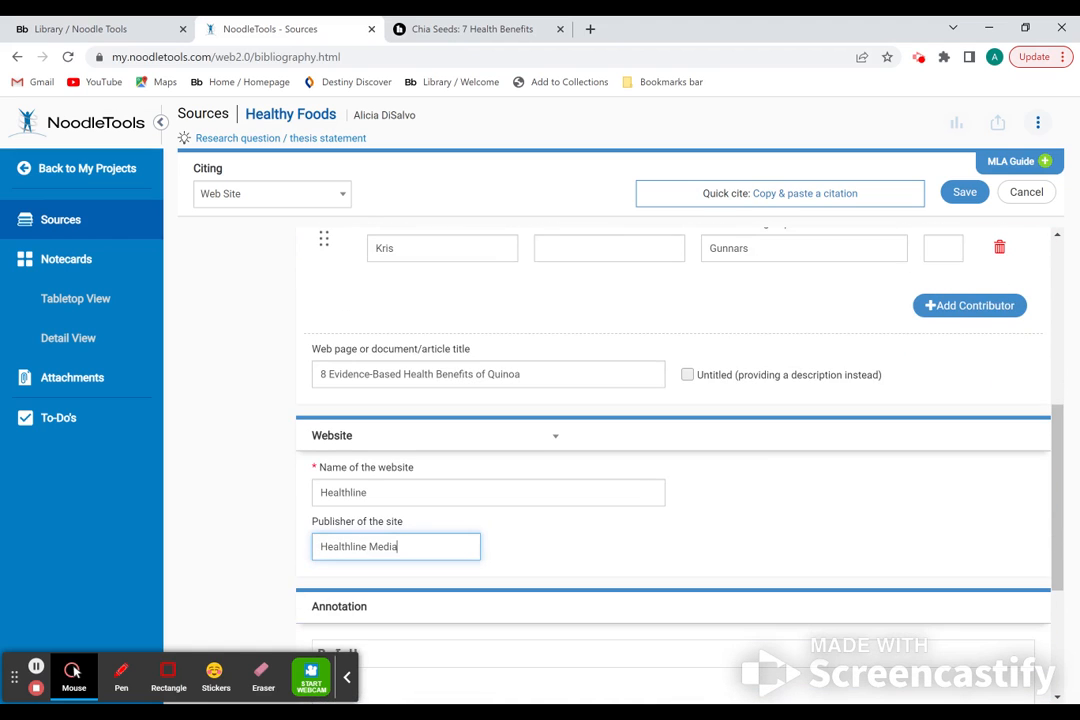
pyautogui.scroll(2, 674, 450)
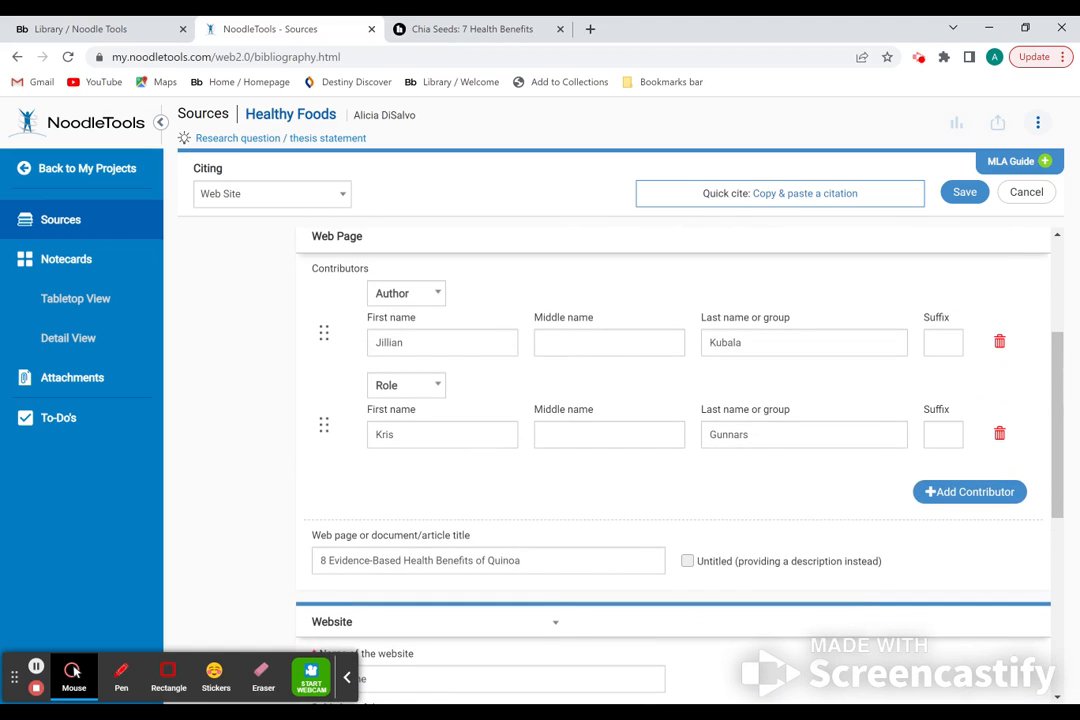
pyautogui.scroll(2, 674, 450)
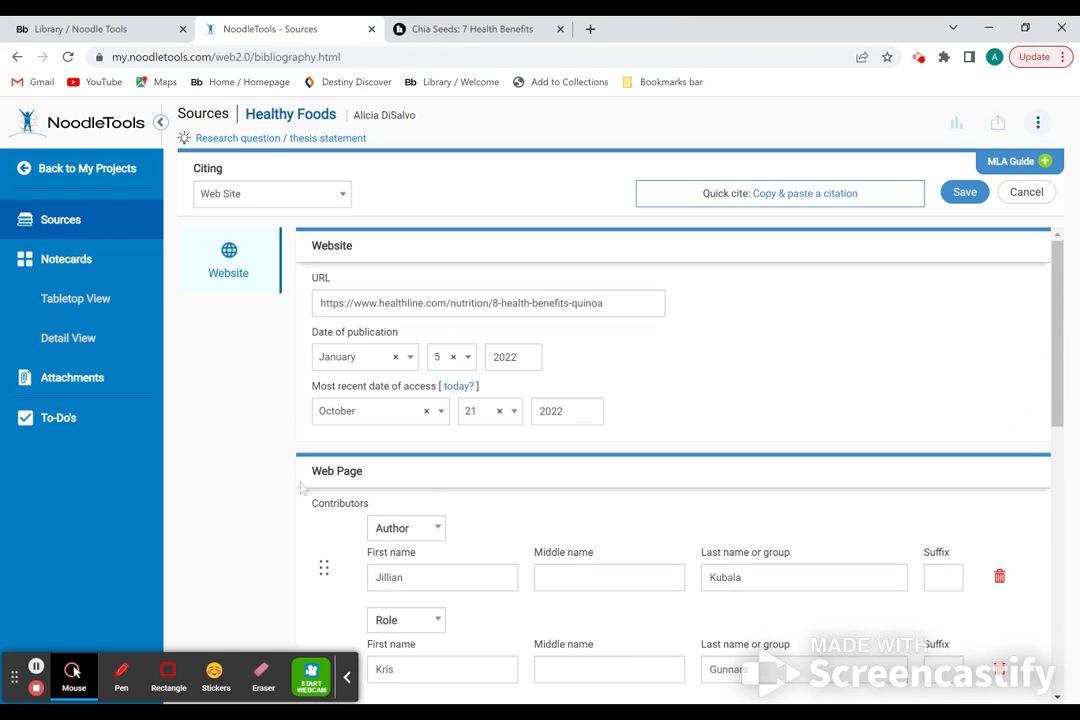
pyautogui.scroll(-1, 255, 522)
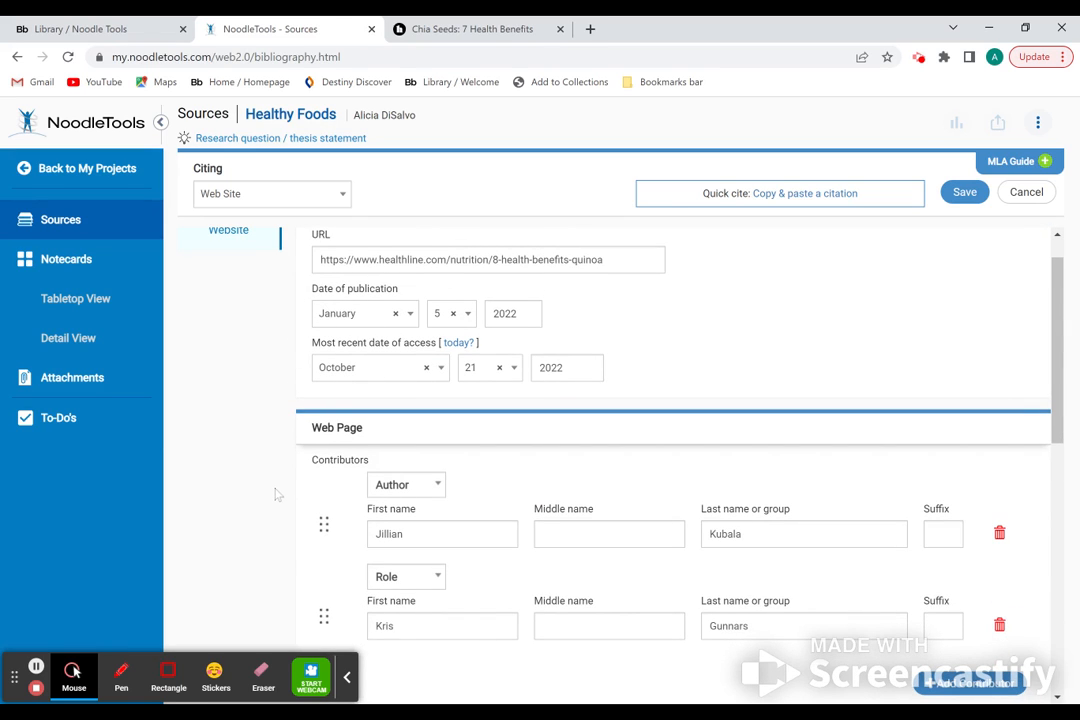
pyautogui.scroll(-5, 276, 495)
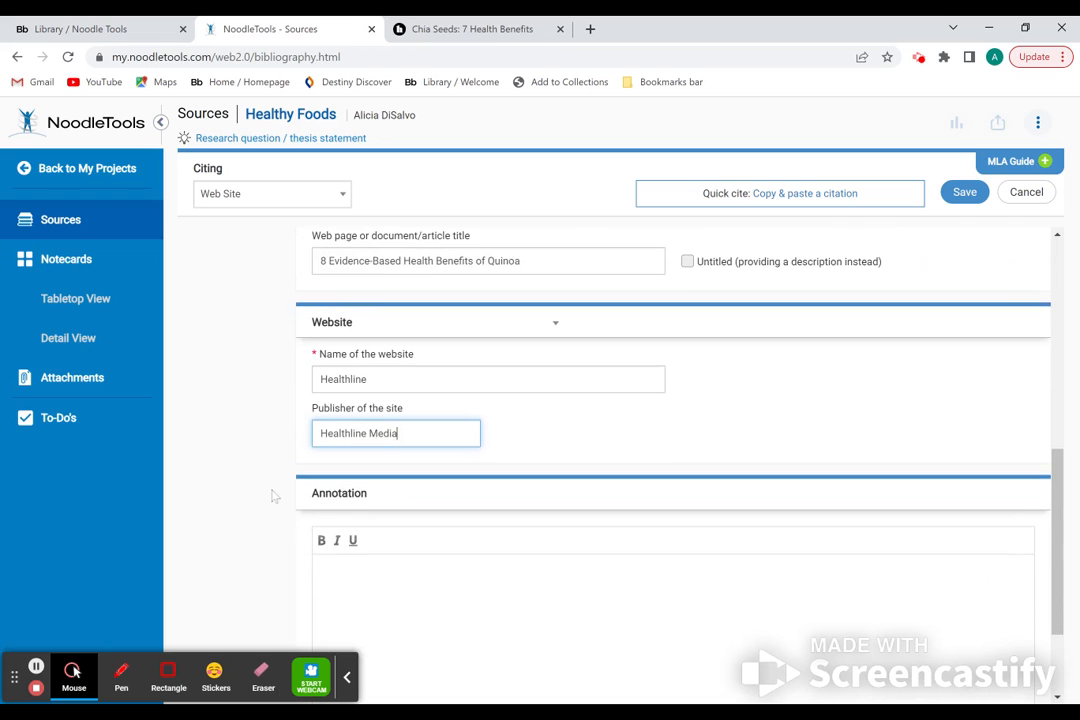
pyautogui.scroll(-2, 273, 496)
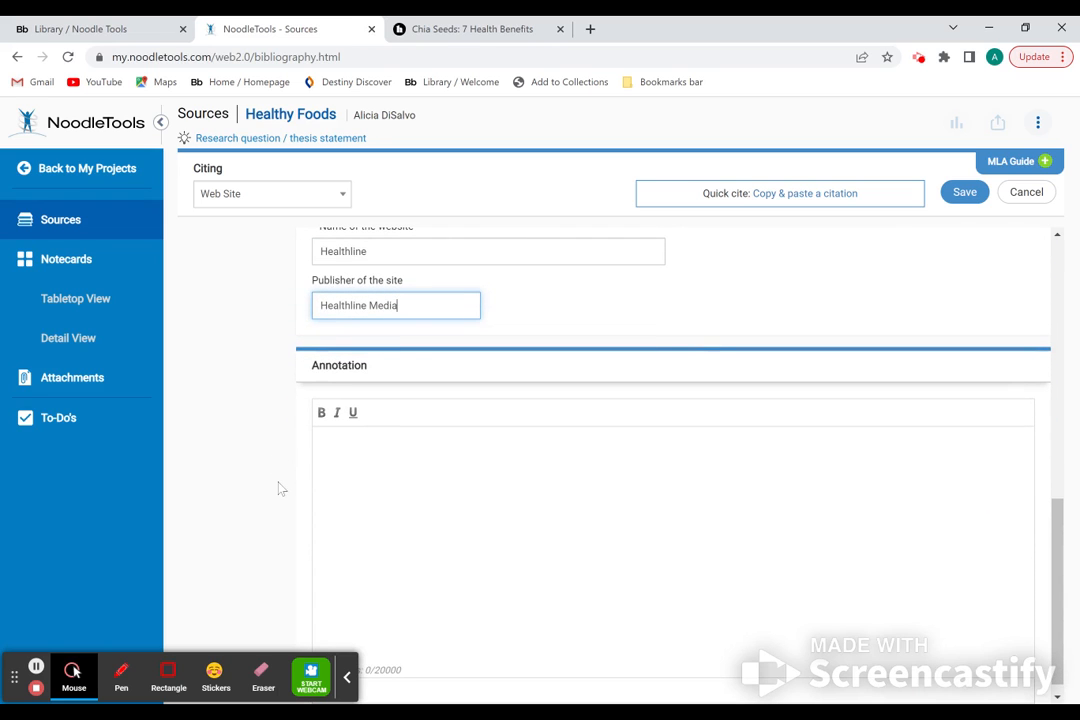
pyautogui.scroll(8, 298, 451)
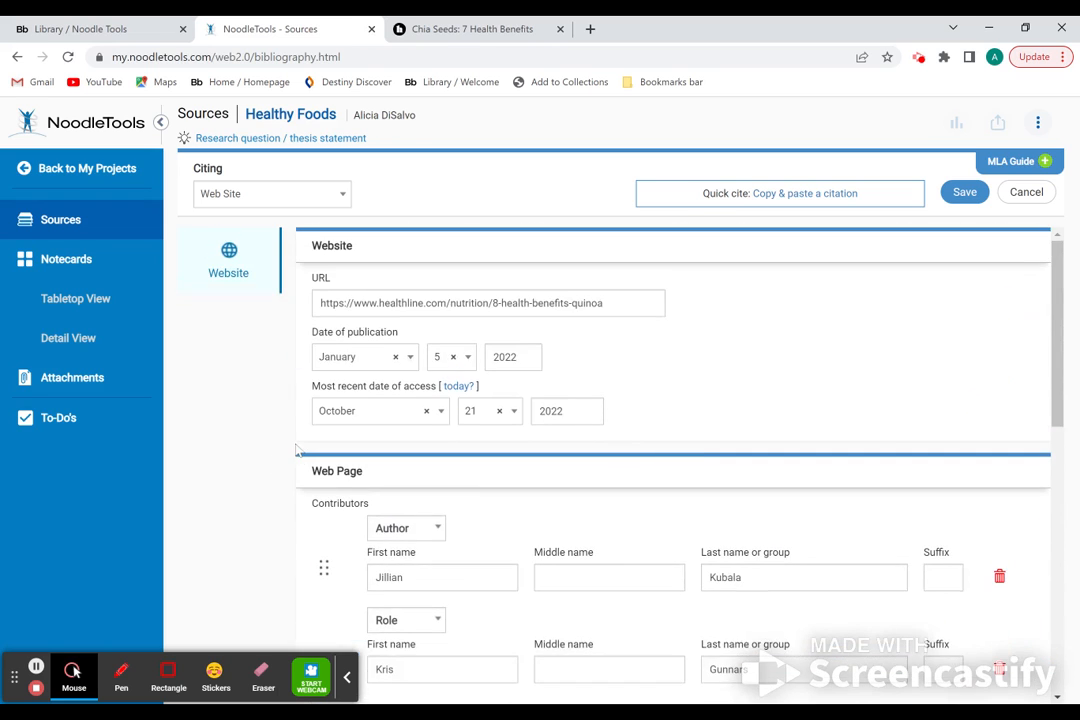
# Set the second contributor's role to Author and save the website citation
pyautogui.click(963, 193)
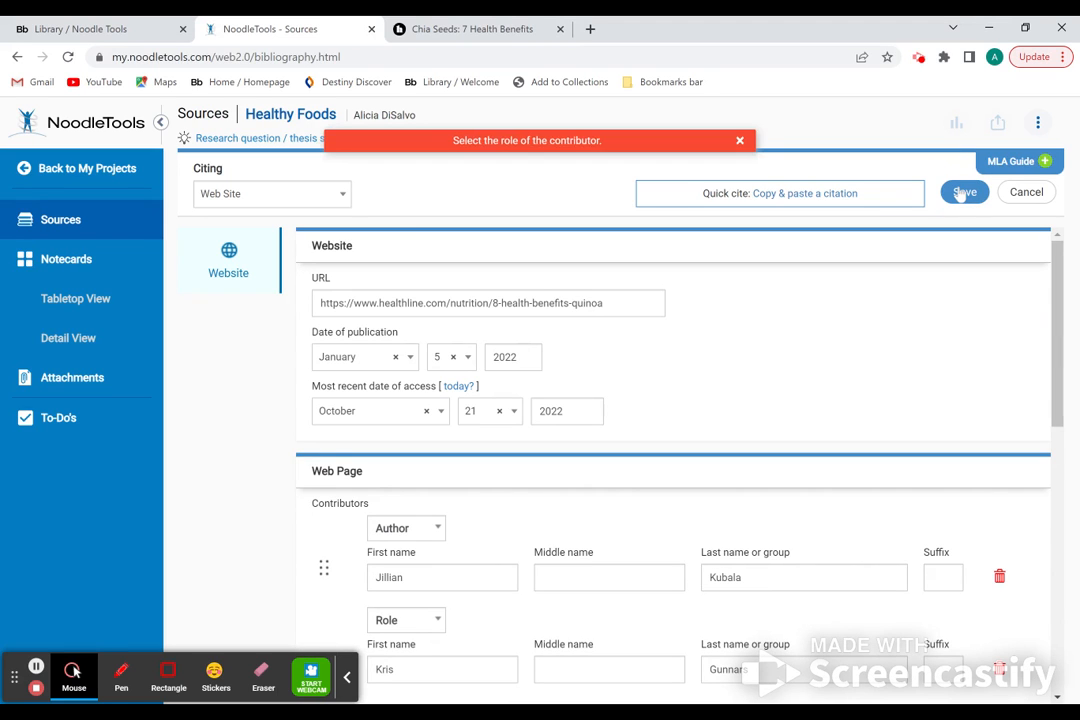
pyautogui.scroll(-1, 430, 505)
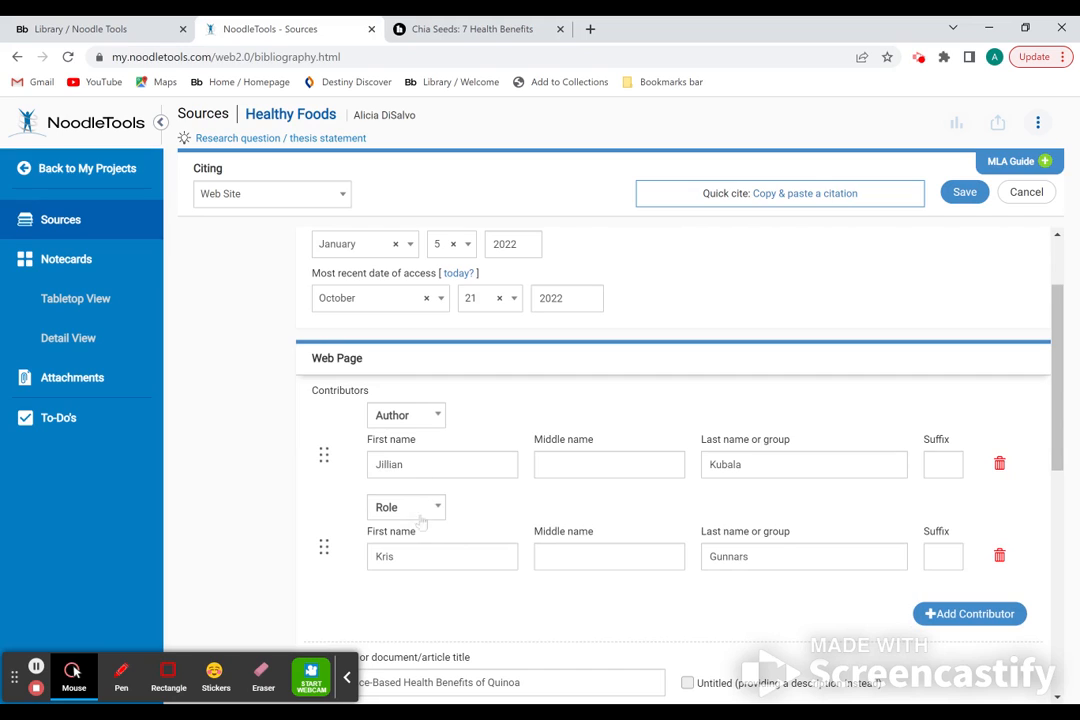
pyautogui.click(438, 510)
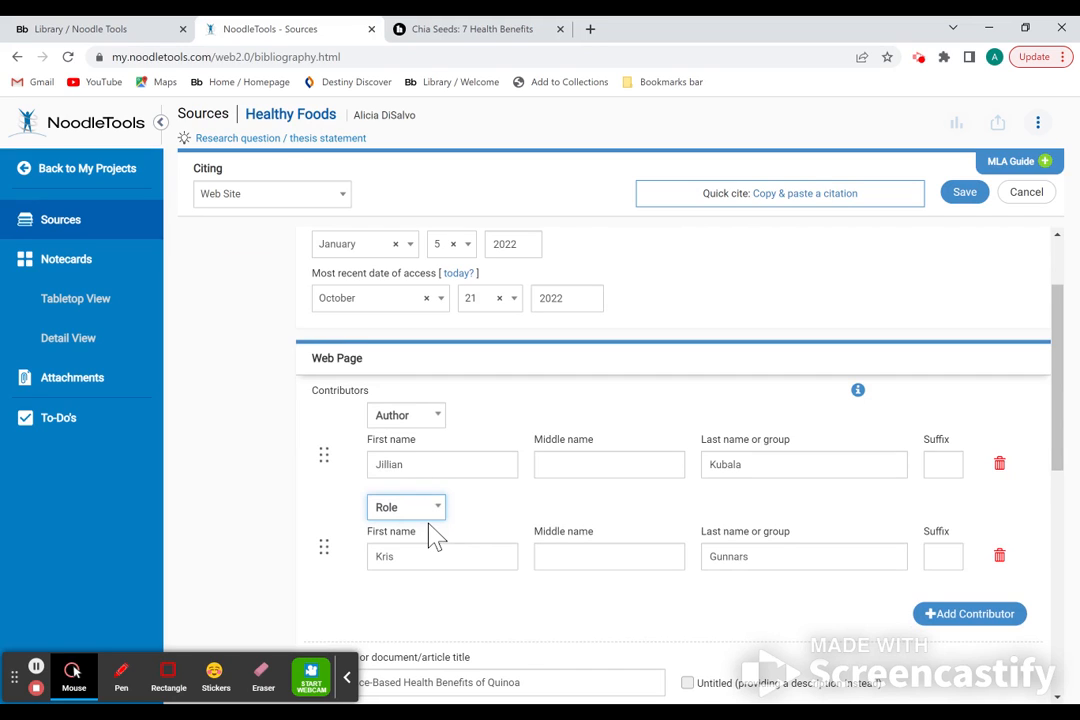
pyautogui.click(416, 552)
pyautogui.click(964, 194)
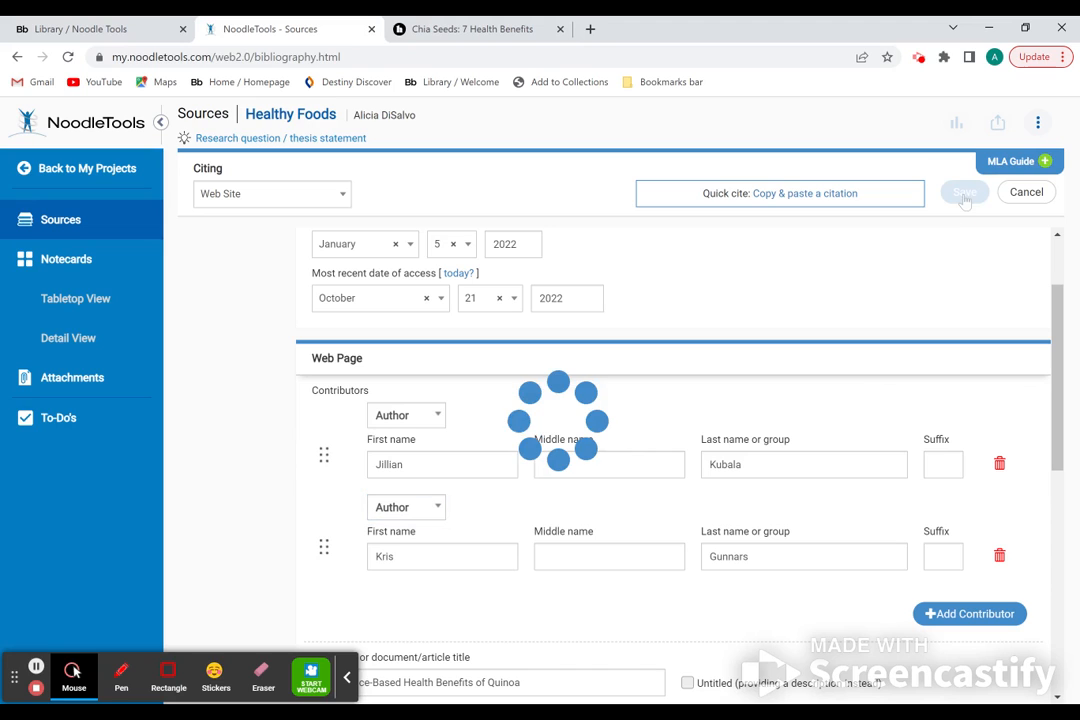